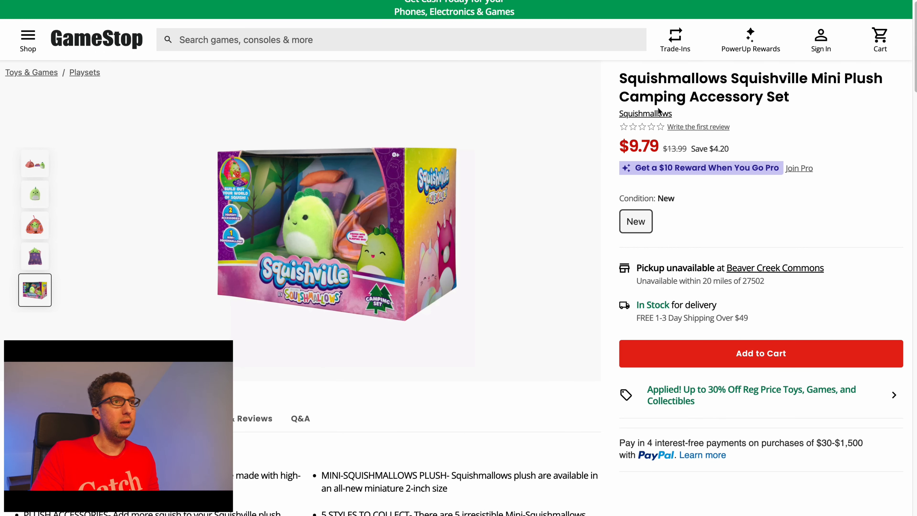
Set the buy cost of the Squishville camping set to 9.79 in the AZInsight calculator on its Amazon page.
drag(617, 78, 873, 81)
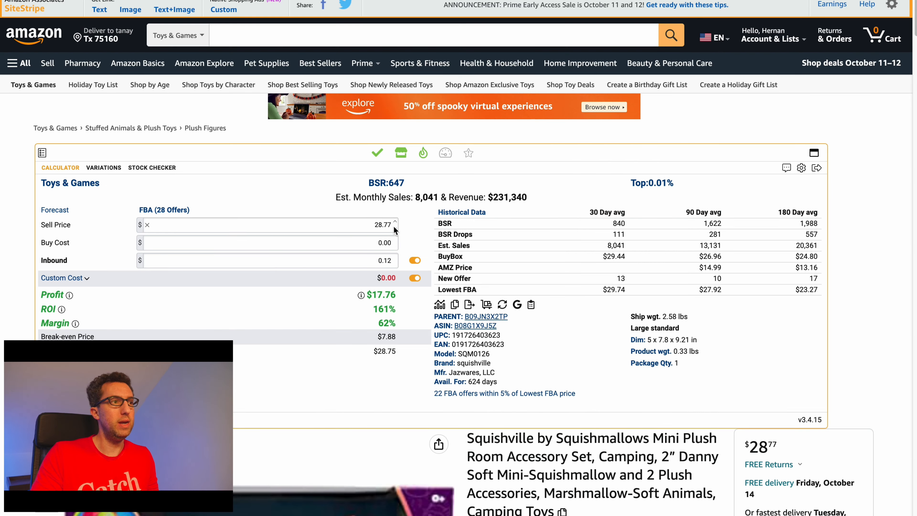
click(380, 243)
text(9)
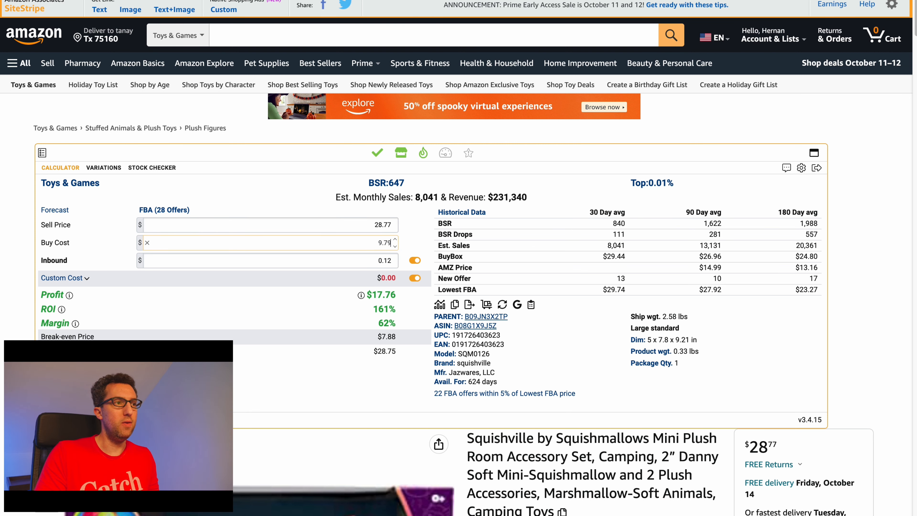
text(.79)
click(866, 226)
Set the sell price to 29.44, the 30-day average Buy Box price, and check the profit and ROI.
scroll(866, 226, down, 3)
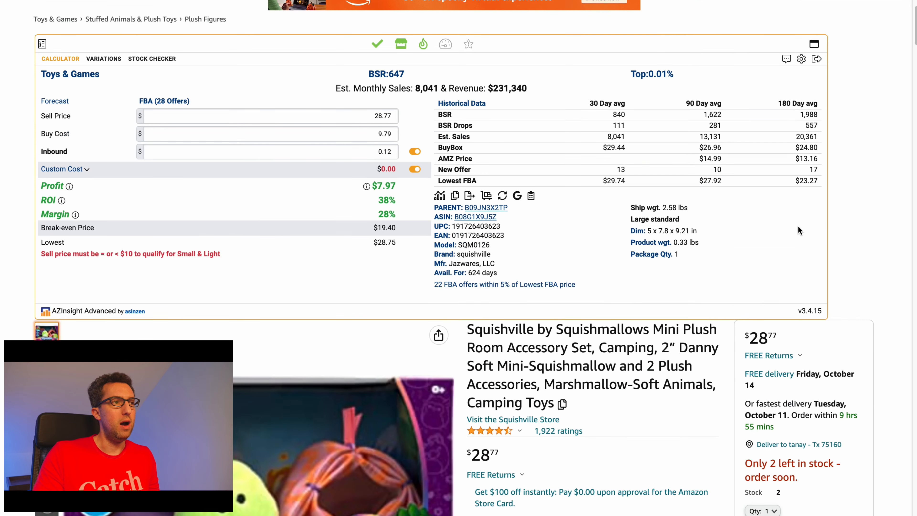
click(397, 115)
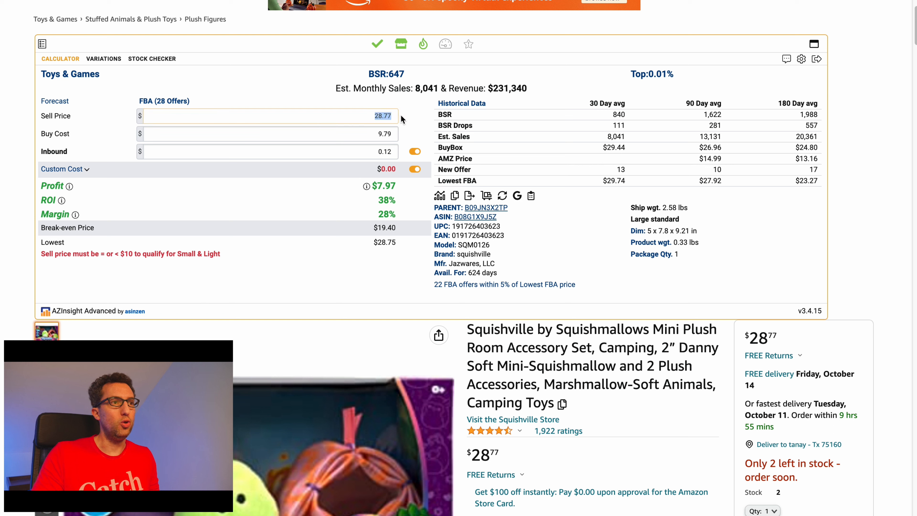
text(29.44)
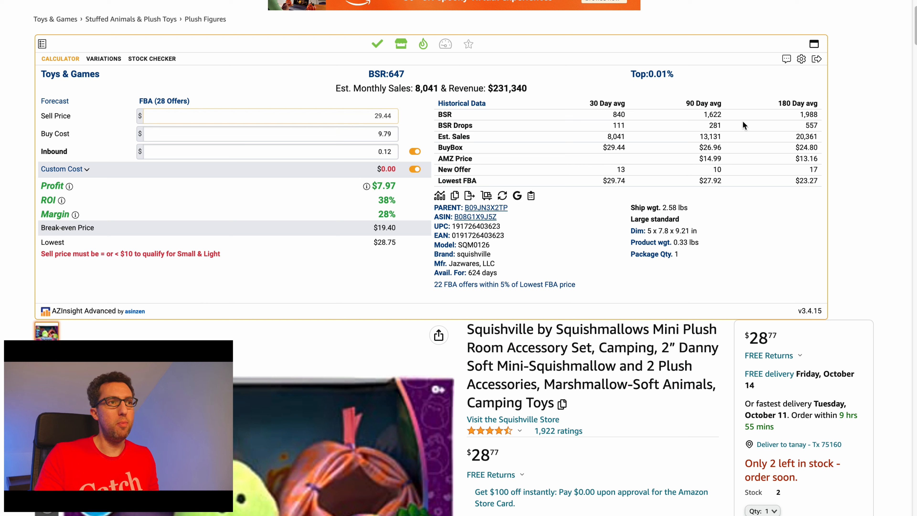
click(858, 108)
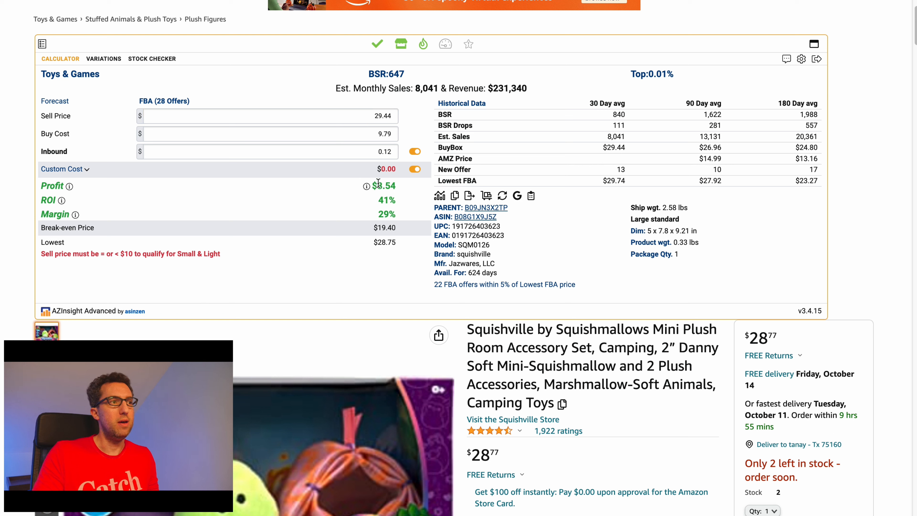
mouse_move(377, 184)
mouse_down()
mouse_move(391, 186)
mouse_move(378, 200)
mouse_up()
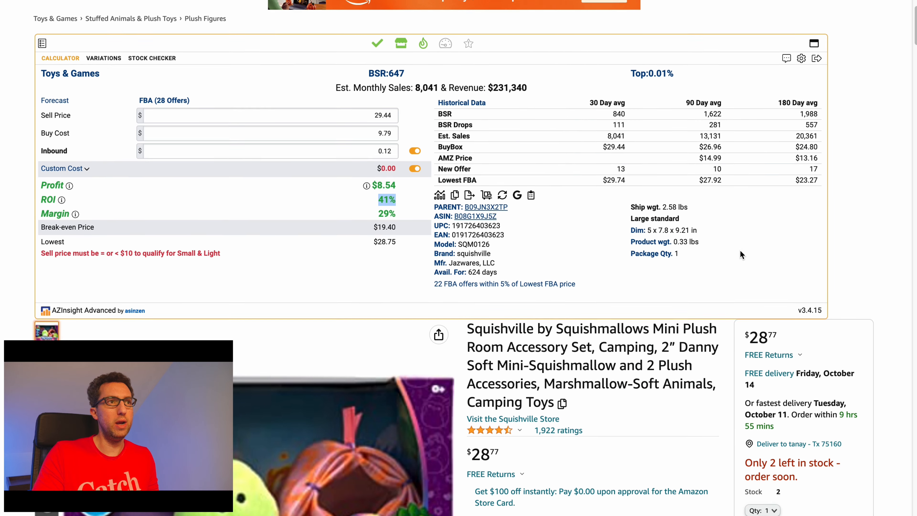
Examine the camping set's estimated monthly sales, listing eligibility and one-year Keepa price history.
scroll(519, 152, up, 3)
drag(415, 199, 438, 199)
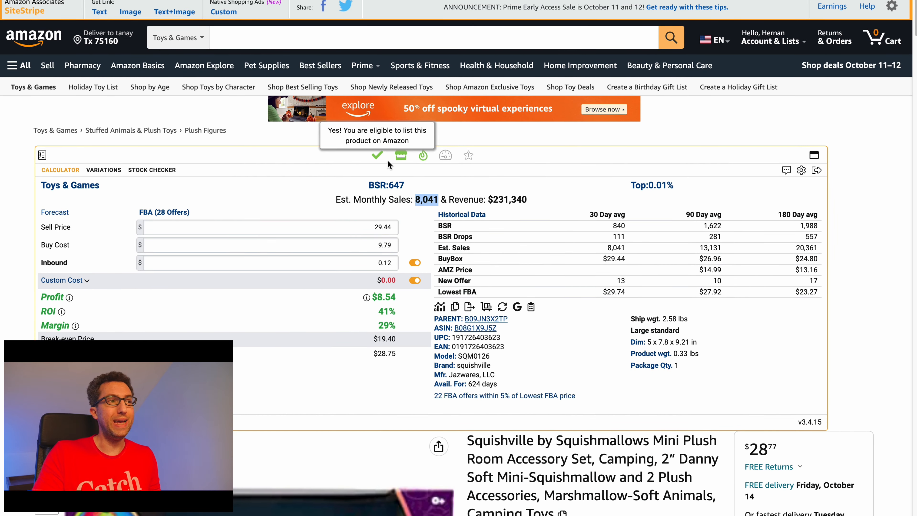
scroll(479, 211, down, 6)
scroll(479, 211, down, 18)
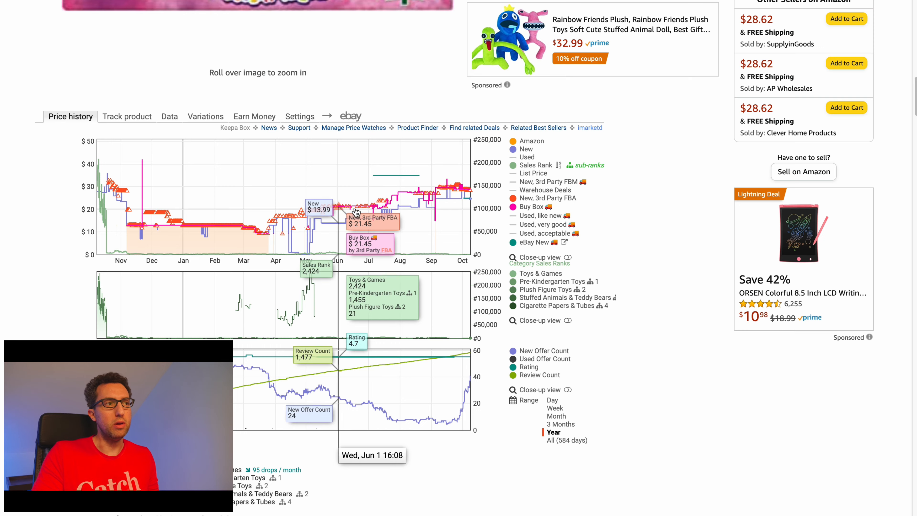
Test a sell price of 21.45 for the camping set in the profit calculator and set it back to 29.
scroll(361, 203, up, 10)
click(368, 222)
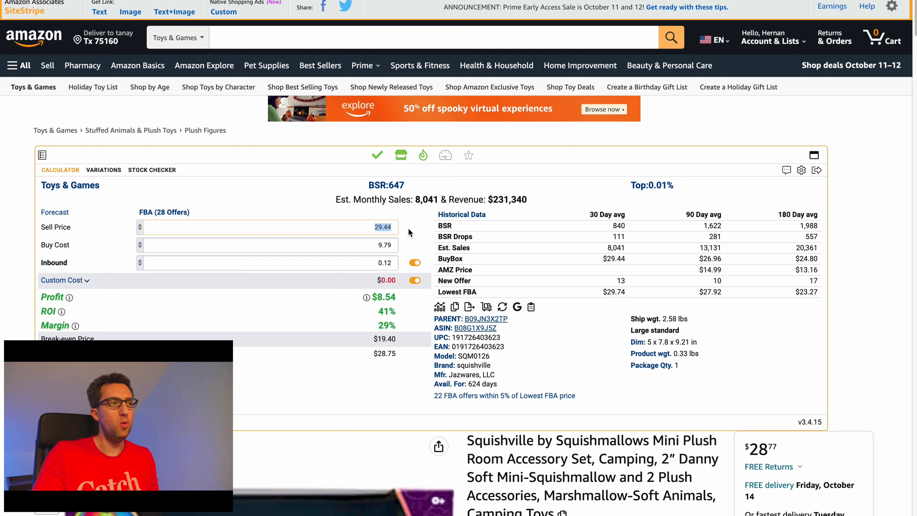
text(21)
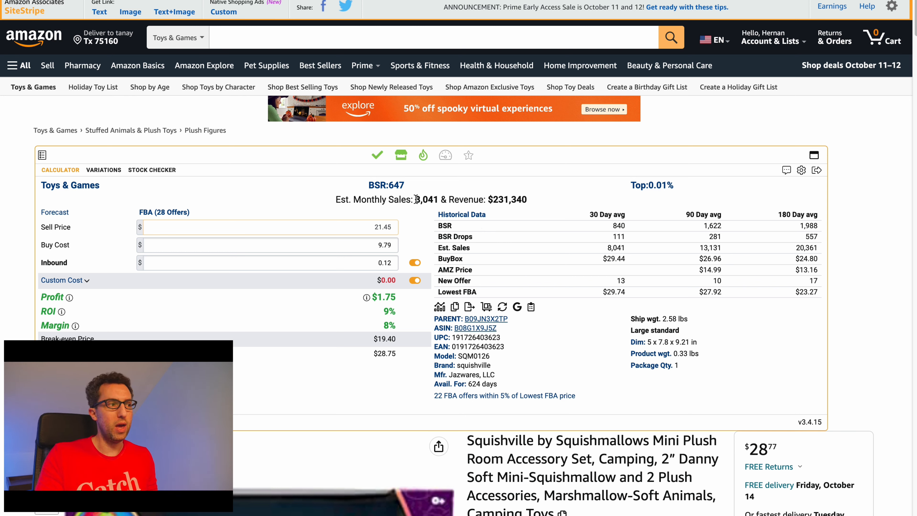
drag(364, 226, 414, 230)
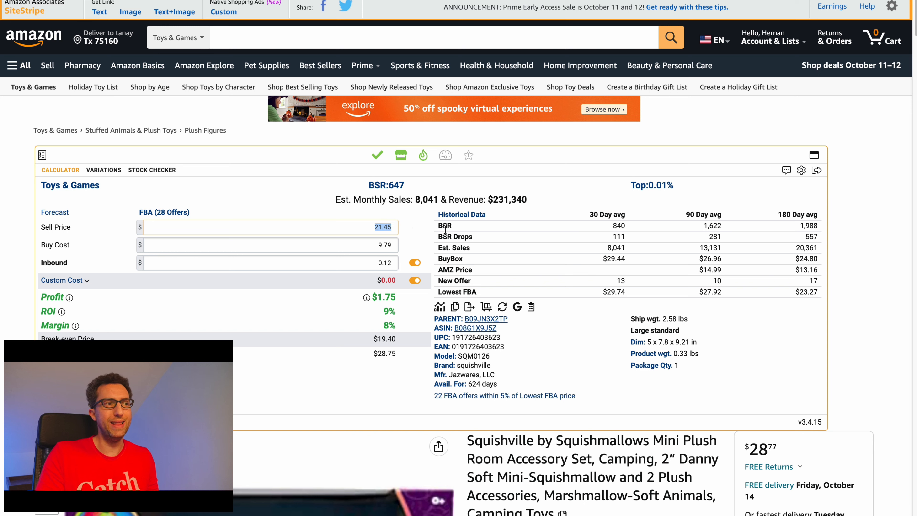
text(29)
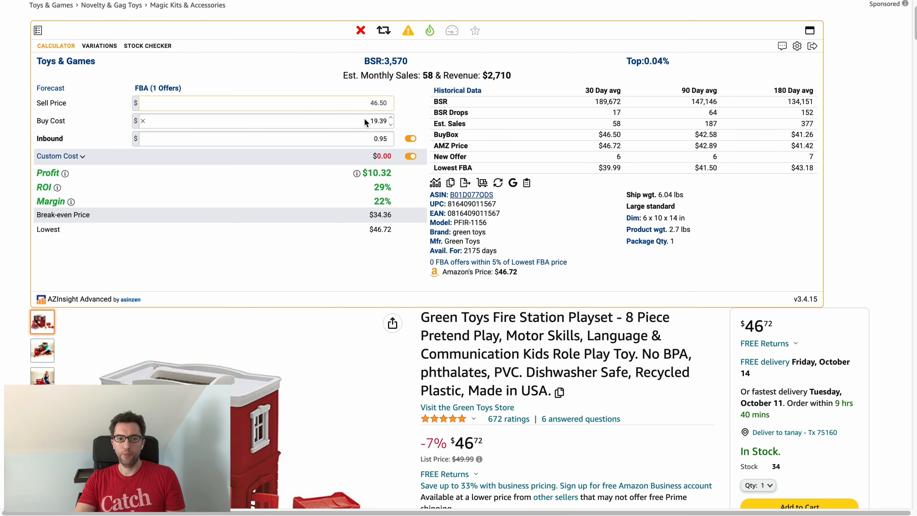
Check the listing eligibility of the Green Toys fire station playset and its brand application status in Seller Central.
mouse_move(360, 31)
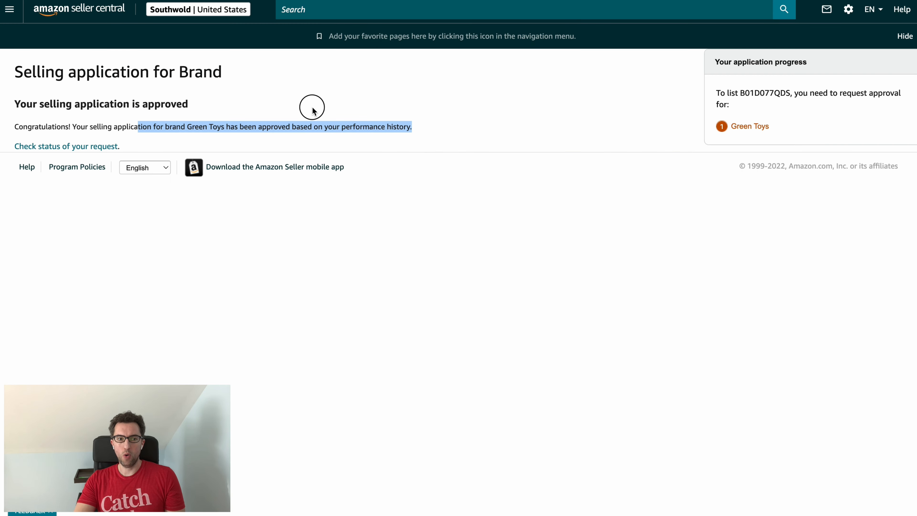
click(313, 110)
drag(186, 127, 416, 135)
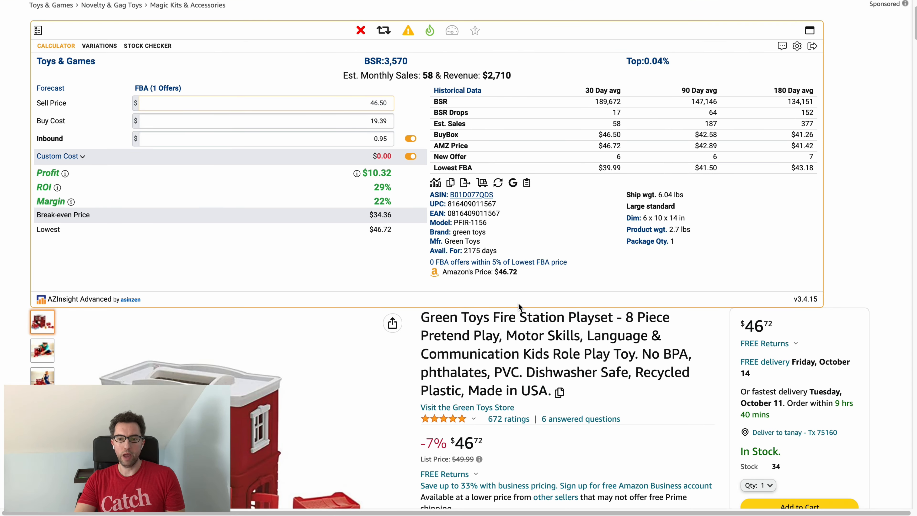
Look over the playset's Keepa offers data on Amazon and bring up its Buy Box statistics.
scroll(517, 305, down, 5)
scroll(517, 306, up, 4)
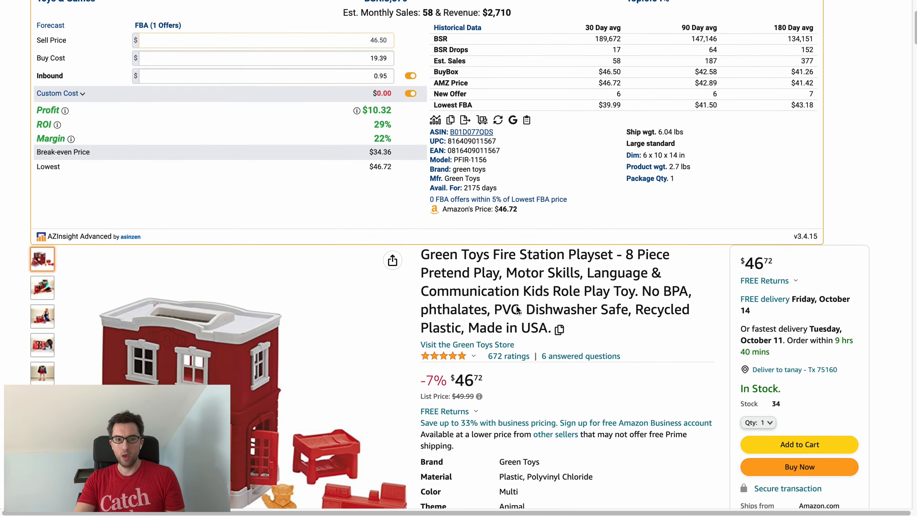
scroll(518, 309, up, 1)
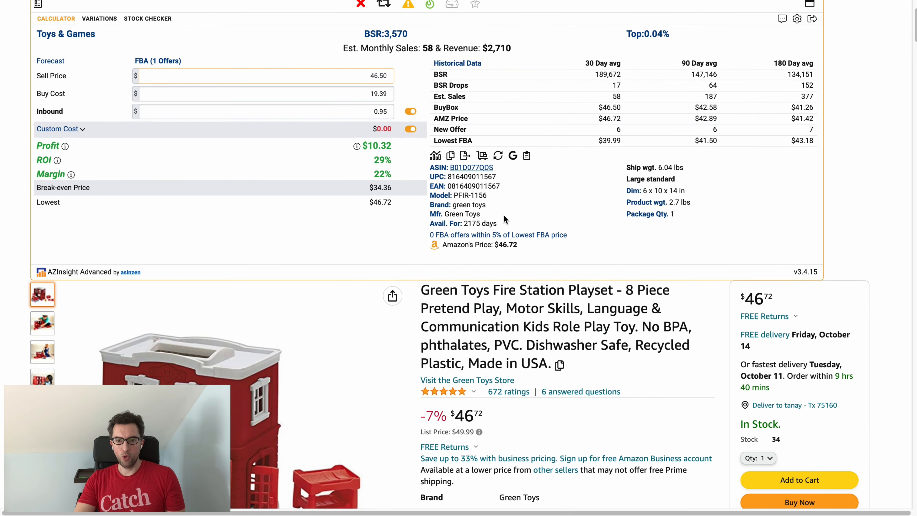
scroll(504, 219, down, 15)
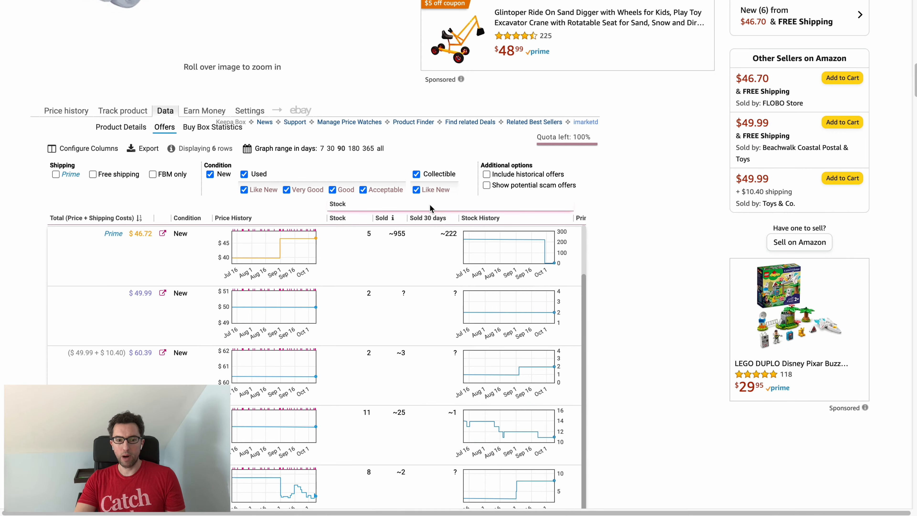
scroll(430, 204, down, 1)
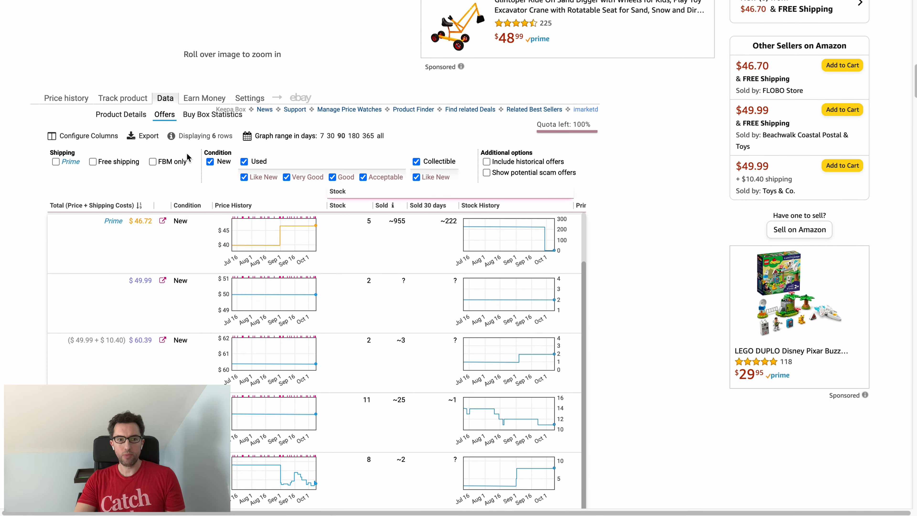
click(210, 122)
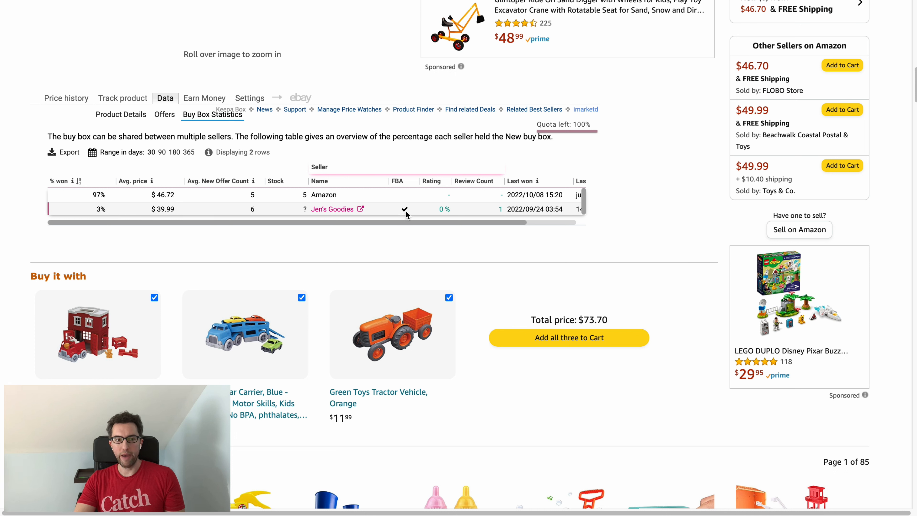
Filter the Keepa offers to Prime only and check the FBA seller's average price in the Buy Box statistics.
click(164, 115)
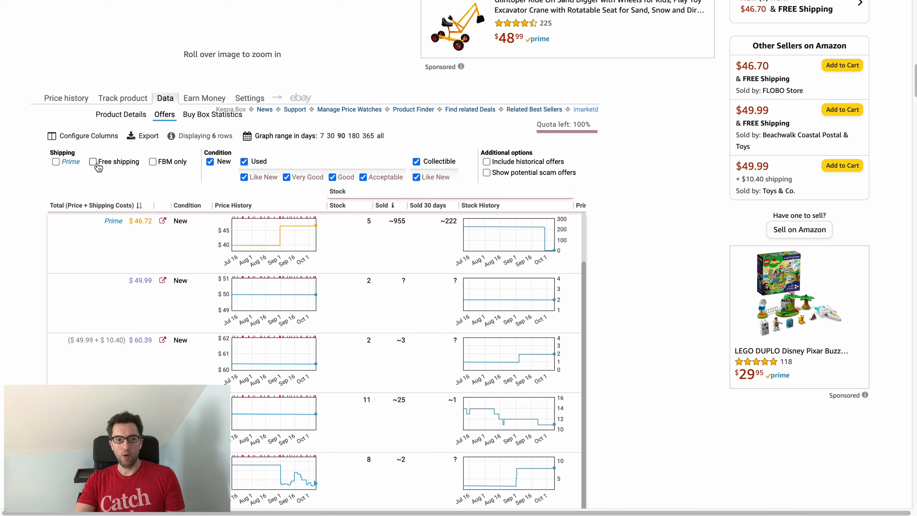
click(55, 162)
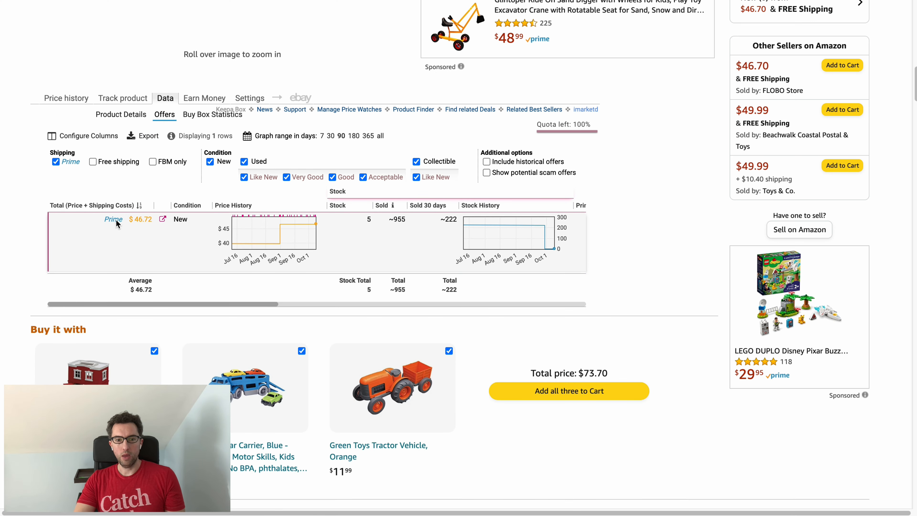
drag(191, 304, 297, 280)
drag(247, 303, 154, 293)
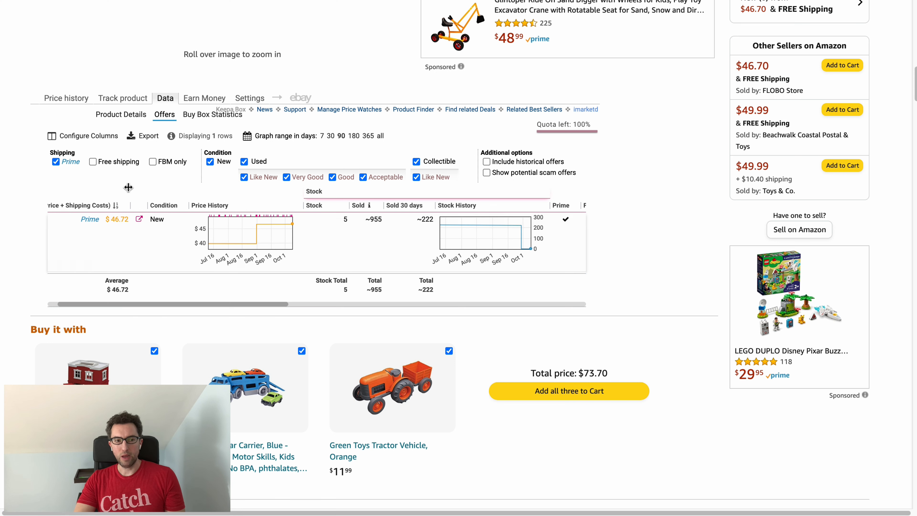
click(198, 115)
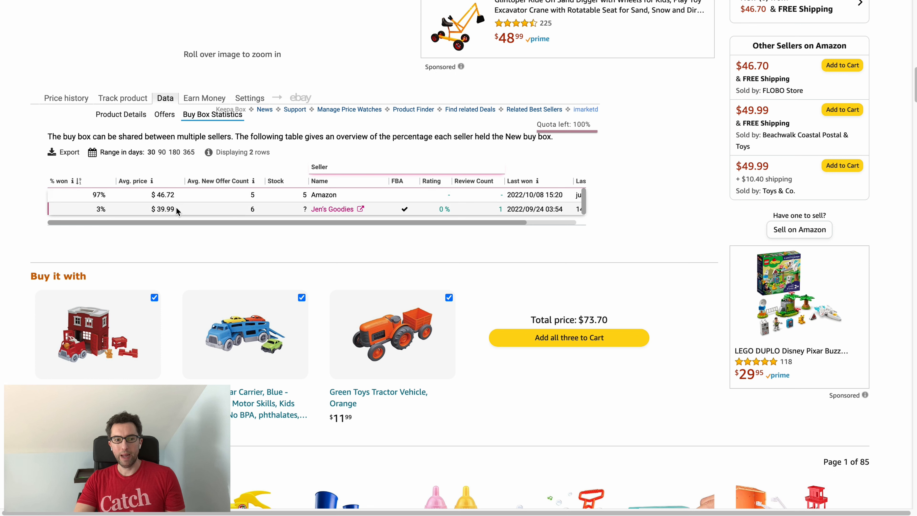
click(169, 209)
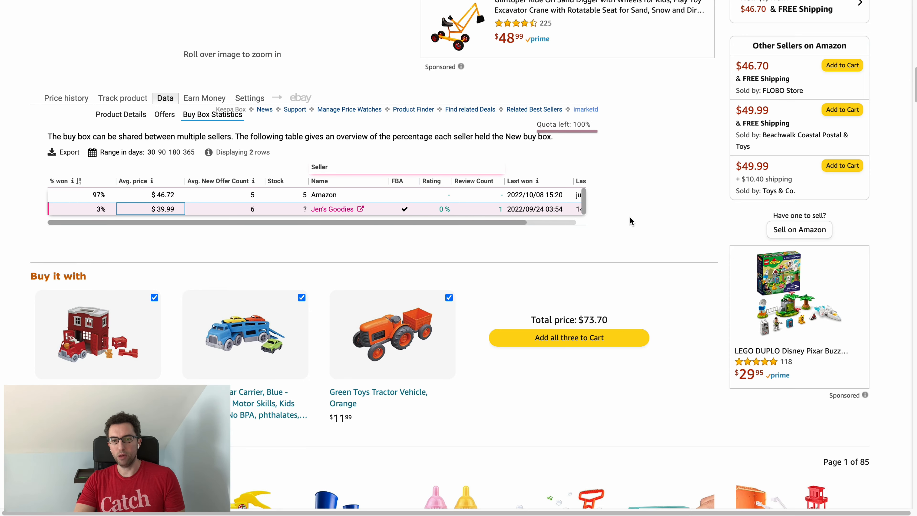
Calculate 95% of the playset's 46.50 sell price in the Calculator app, clear the result and close the app.
scroll(631, 221, up, 1)
scroll(613, 223, up, 15)
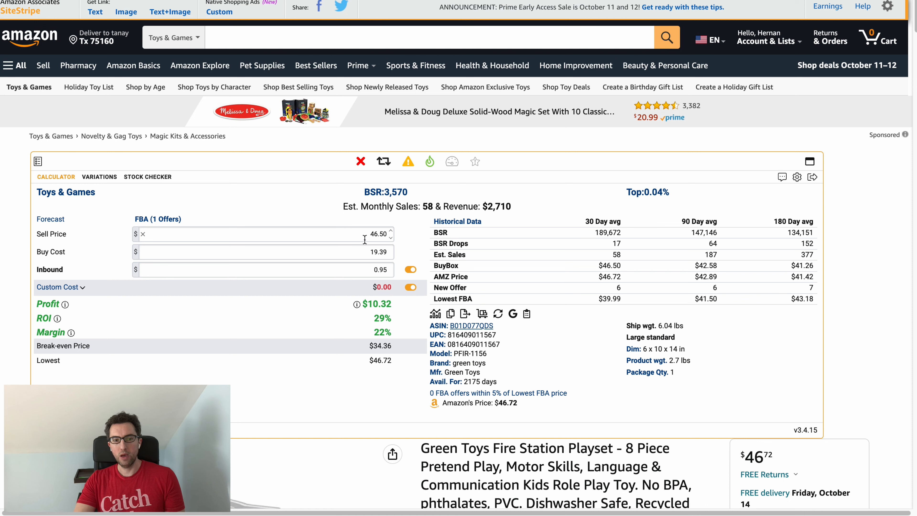
double_click(377, 233)
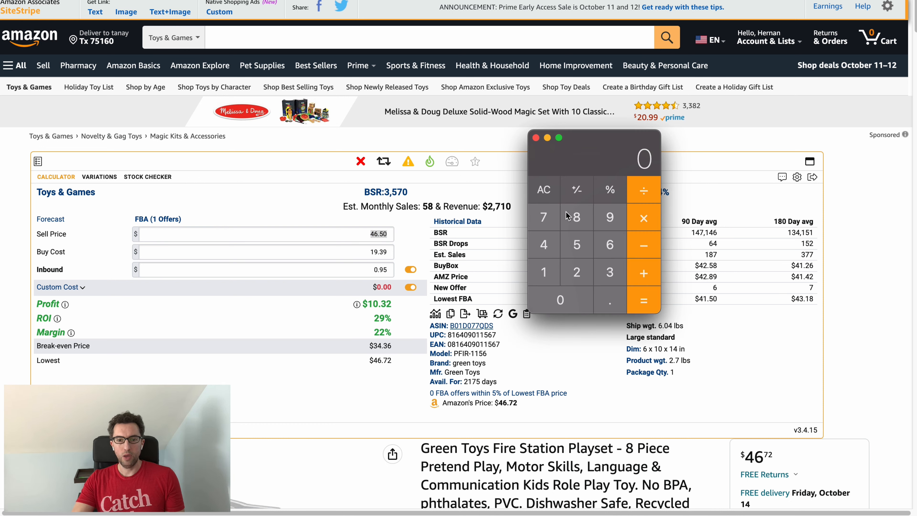
text(46.50)
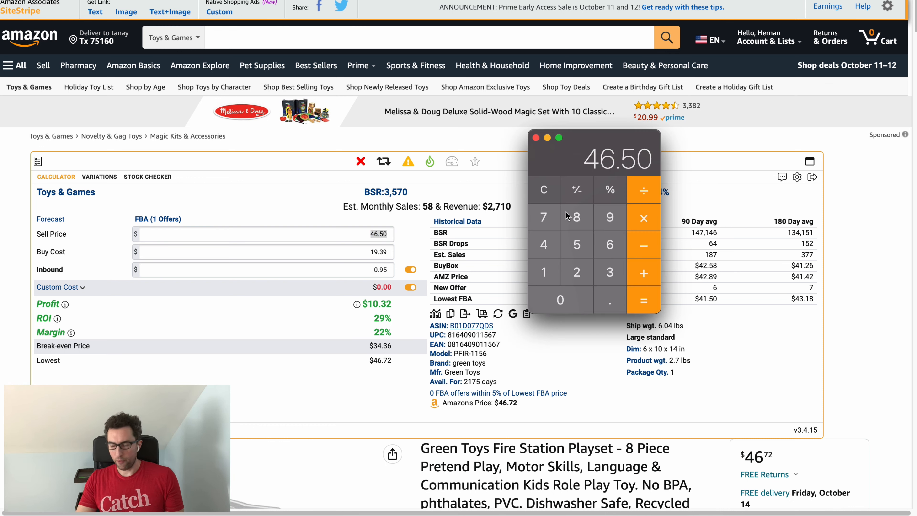
text(*0.95)
key(Return)
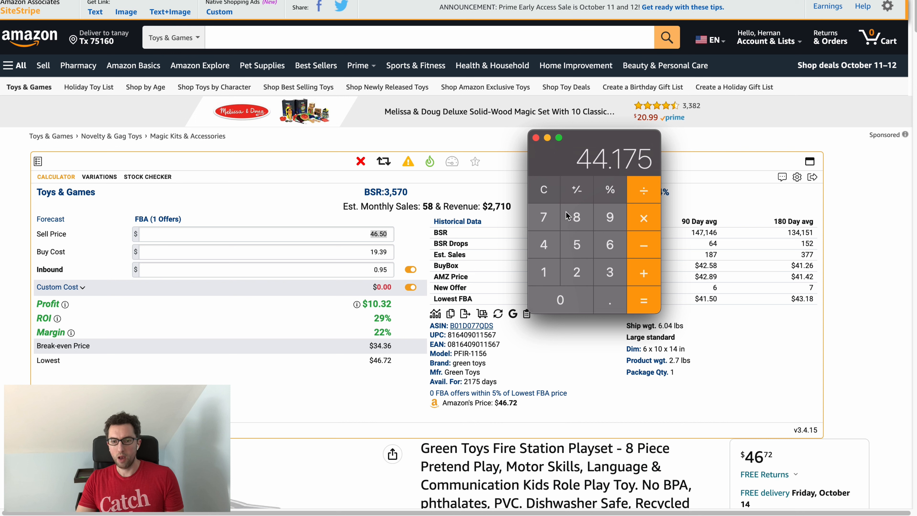
click(555, 203)
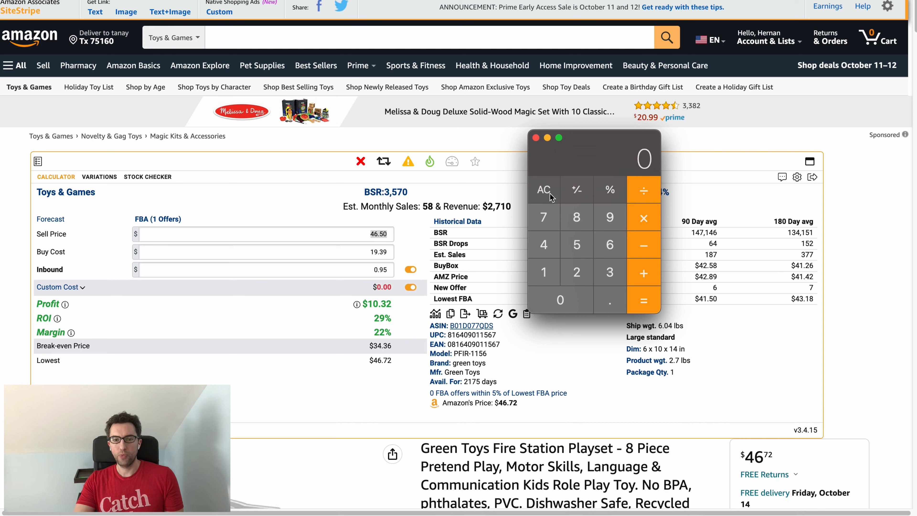
click(535, 138)
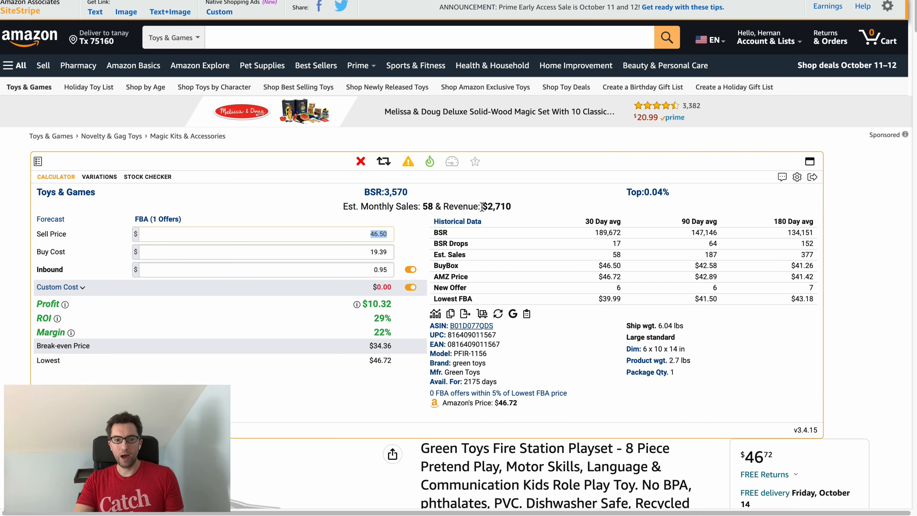
Set the fire station playset's sell price to 44.10 in the profit calculator.
text(4)
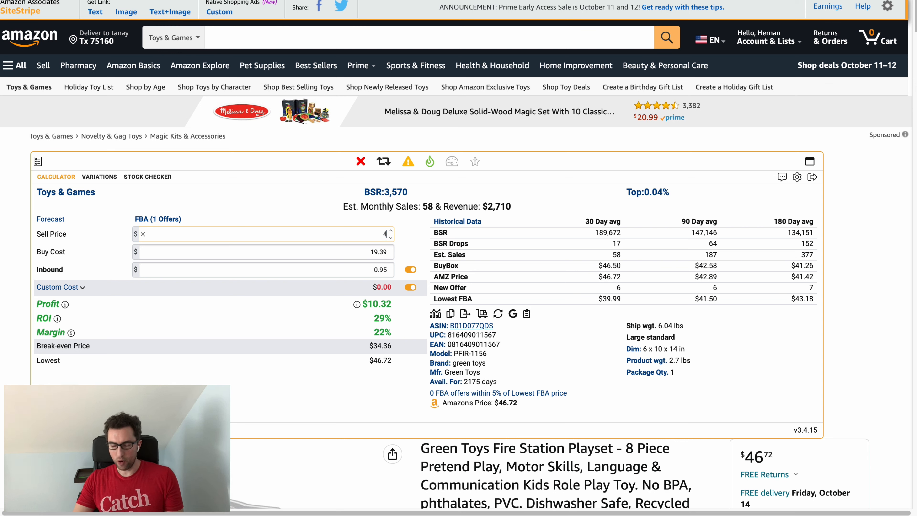
text(4.10)
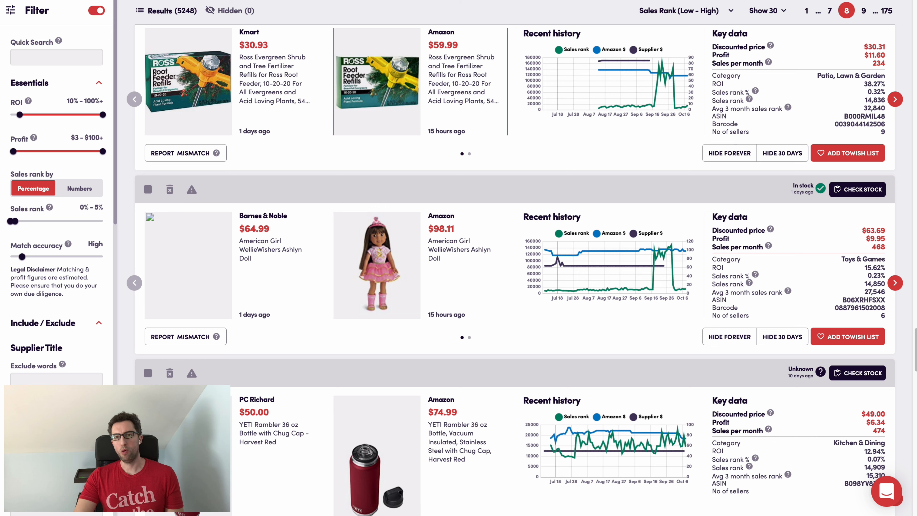
Switch to the Kmart page for the Ross Evergreen Root Feeder Refills and review its price and shipping details.
key(ctrl+Tab)
scroll(584, 94, up, 5)
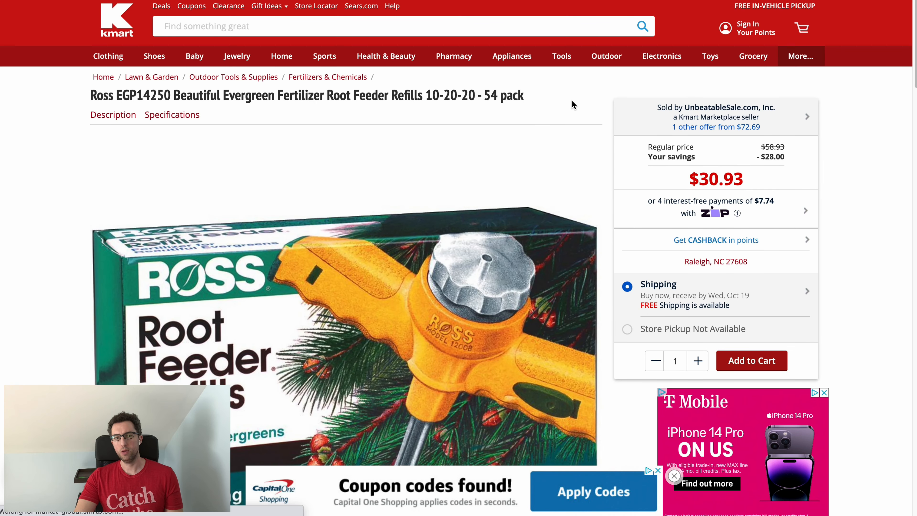
scroll(518, 147, down, 2)
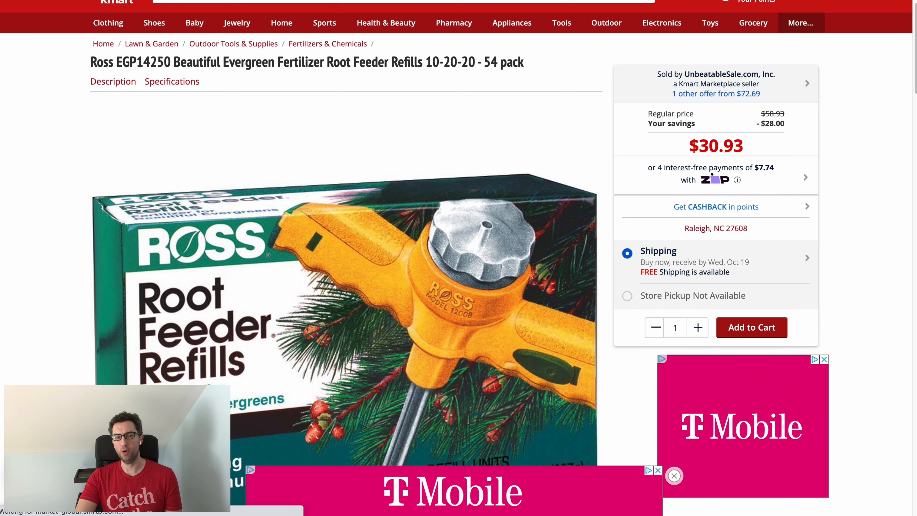
Switch to the Amazon listing for the Ross Evergreen refills and set the sell price to 63.31 in the profit calculator.
key(ctrl+Tab)
scroll(365, 177, down, 3)
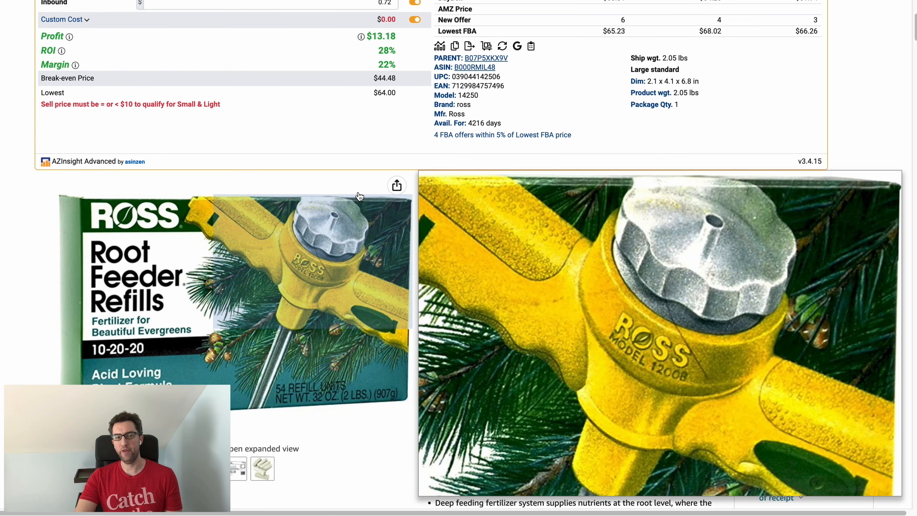
scroll(373, 154, up, 3)
scroll(373, 152, up, 1)
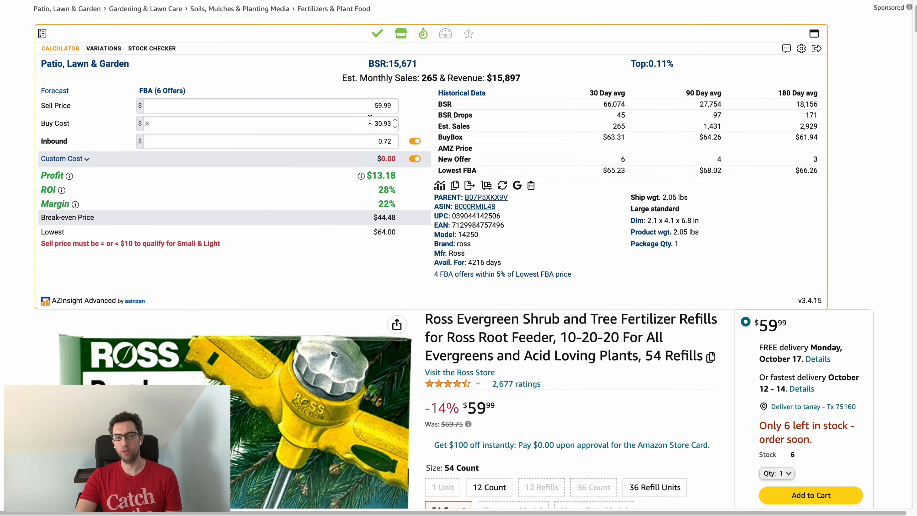
double_click(387, 121)
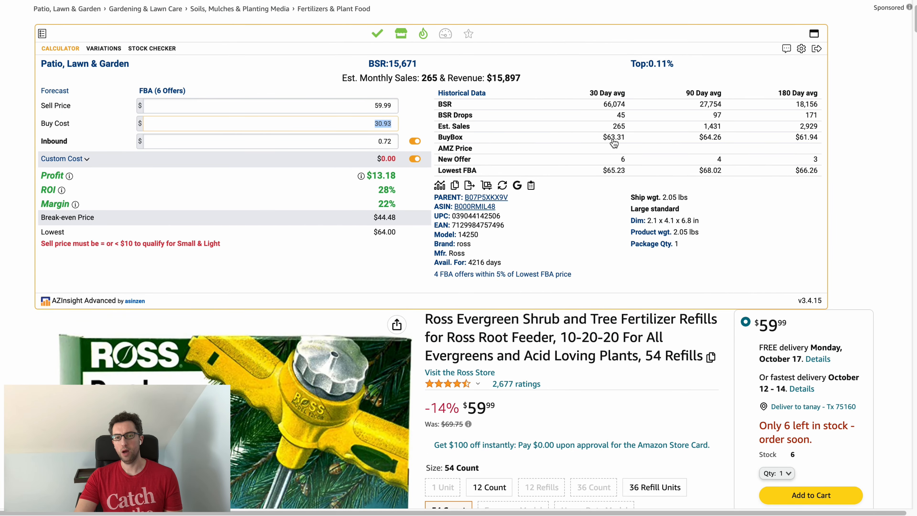
double_click(398, 106)
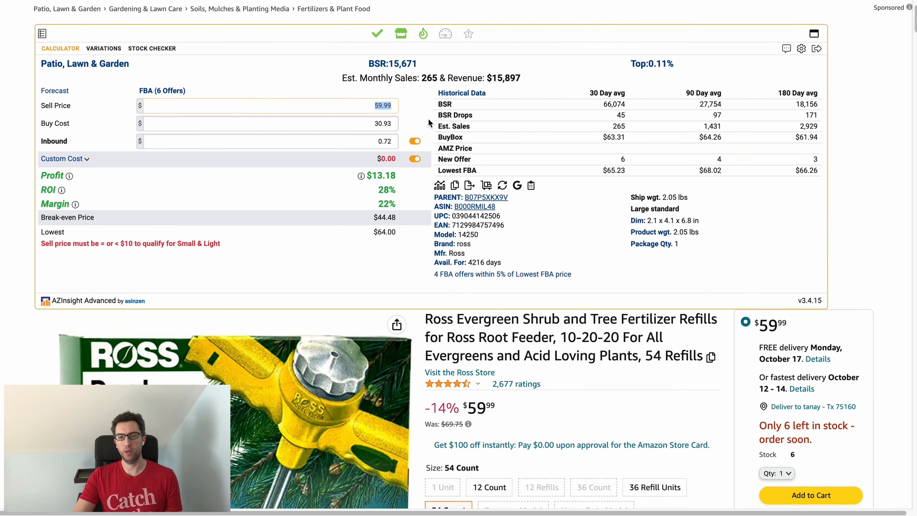
text(63.31)
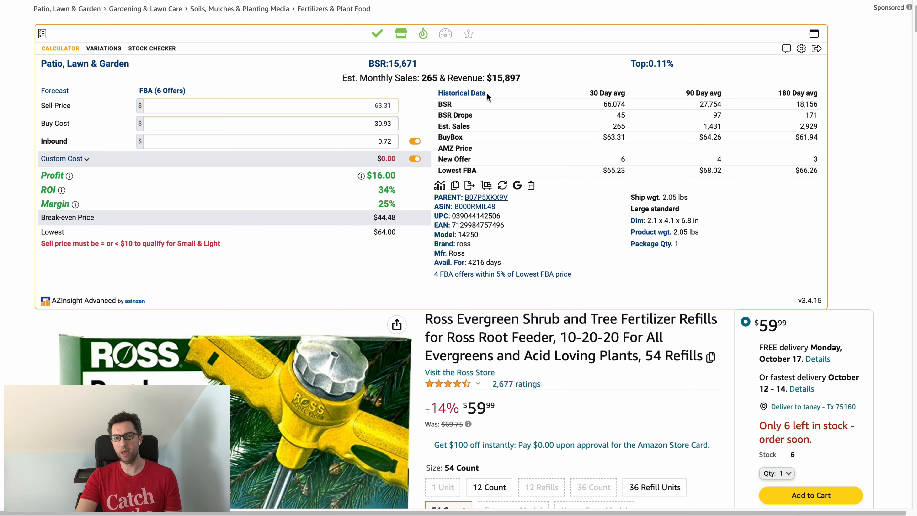
Check the refills' estimated monthly sales, Keepa offers and price history for the 54-count listing.
double_click(429, 78)
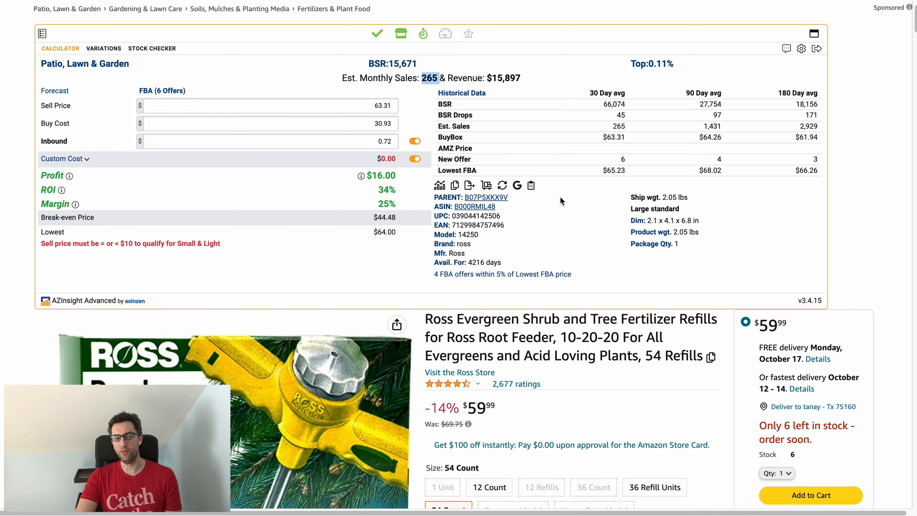
scroll(566, 204, down, 1)
scroll(566, 209, down, 7)
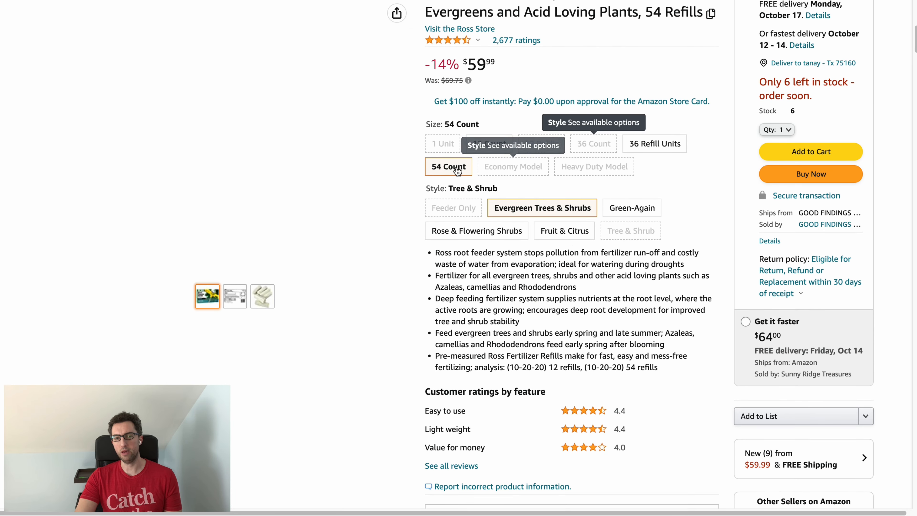
scroll(344, 310, down, 11)
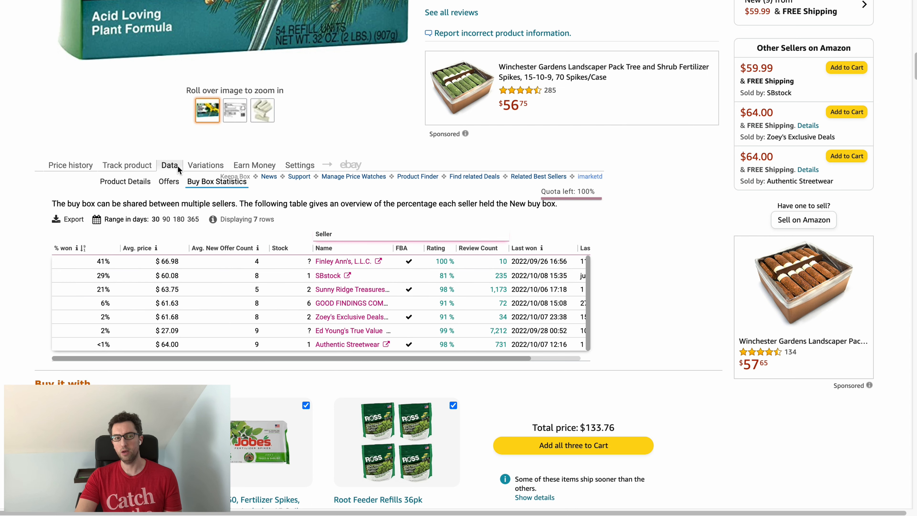
click(167, 182)
click(74, 165)
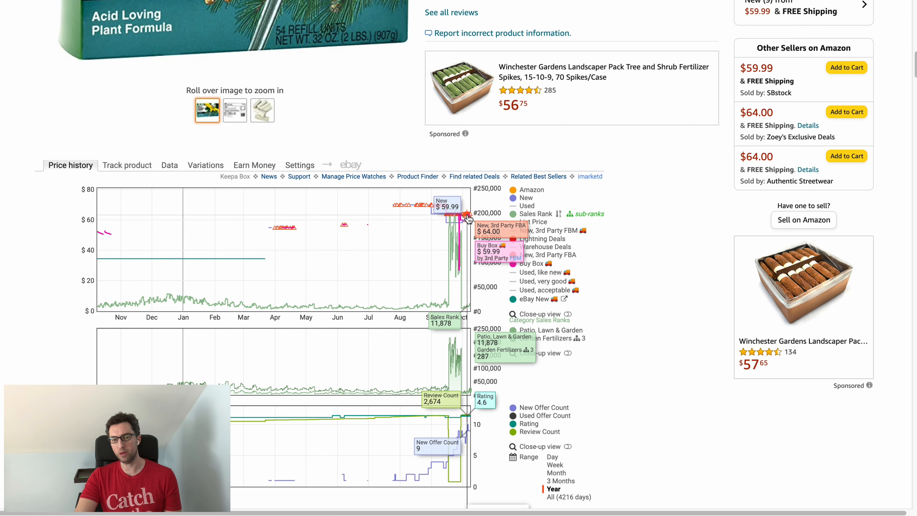
Set the refills' sell price to 60 in the profit calculator.
scroll(540, 218, up, 10)
scroll(539, 217, up, 5)
double_click(386, 242)
text(60)
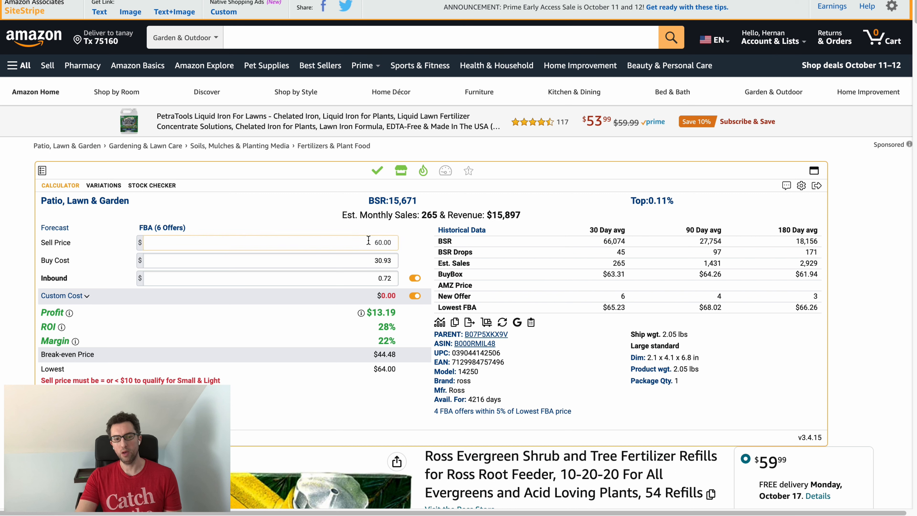
Set the refills' sell price back to 63.31 in the profit calculator.
drag(357, 234, 409, 238)
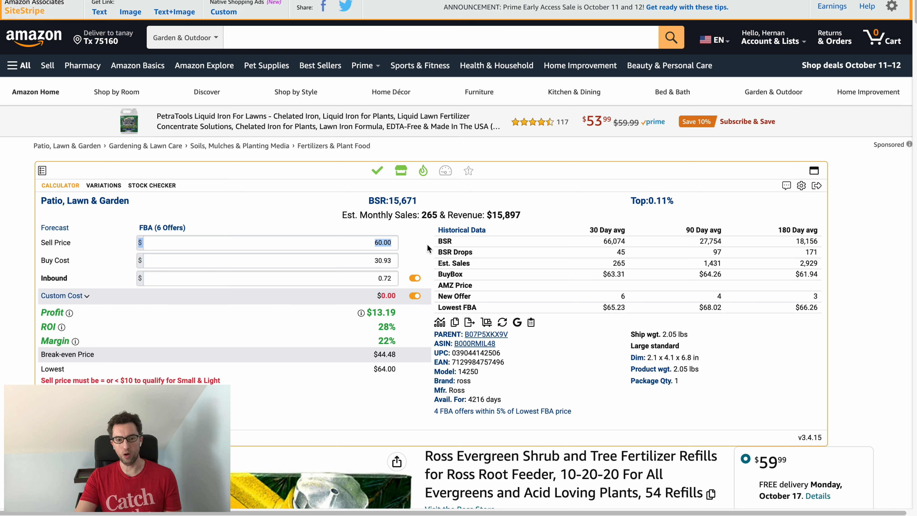
drag(357, 245, 427, 245)
text(63.31)
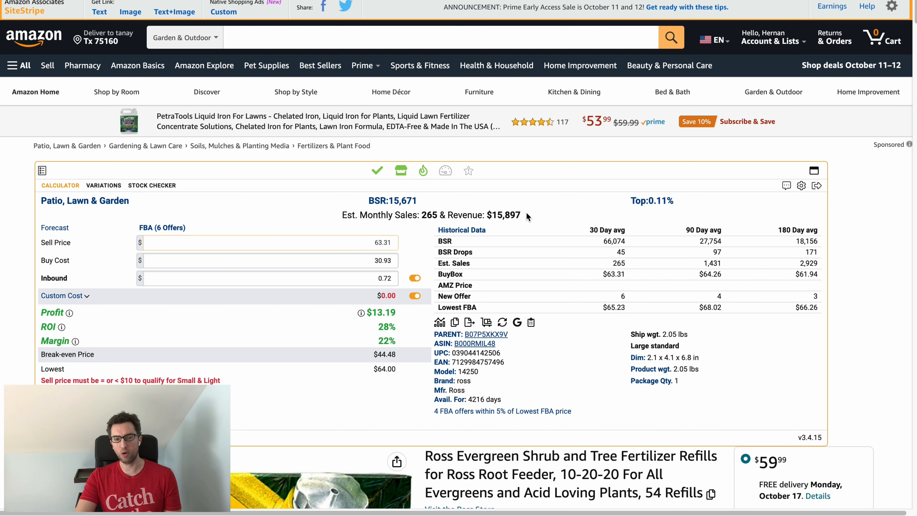
key(Return)
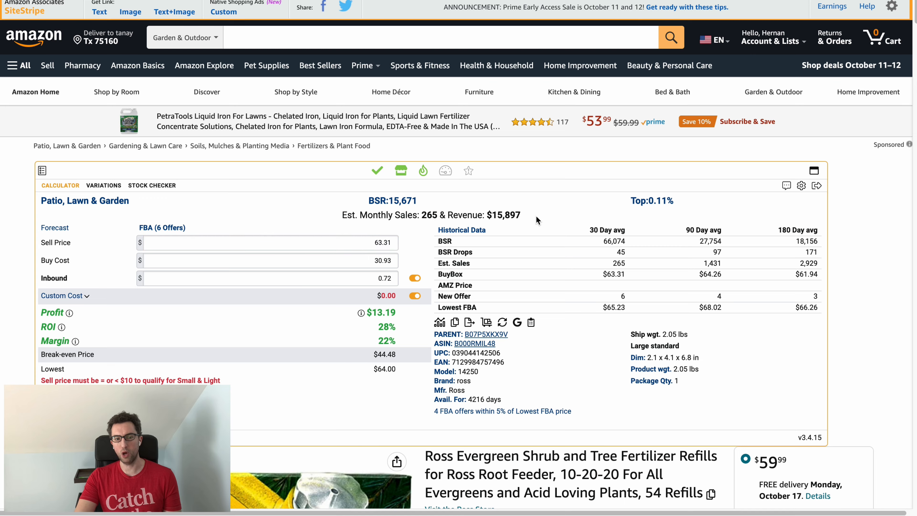
Review the refills' estimated monthly sales alongside the size and style variations on the listing.
scroll(548, 221, down, 5)
scroll(547, 226, down, 3)
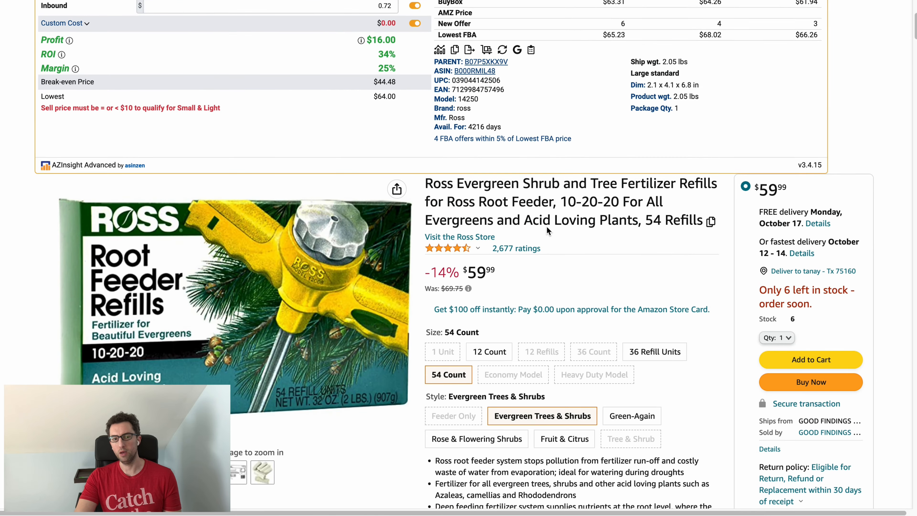
scroll(546, 226, up, 8)
drag(422, 215, 437, 214)
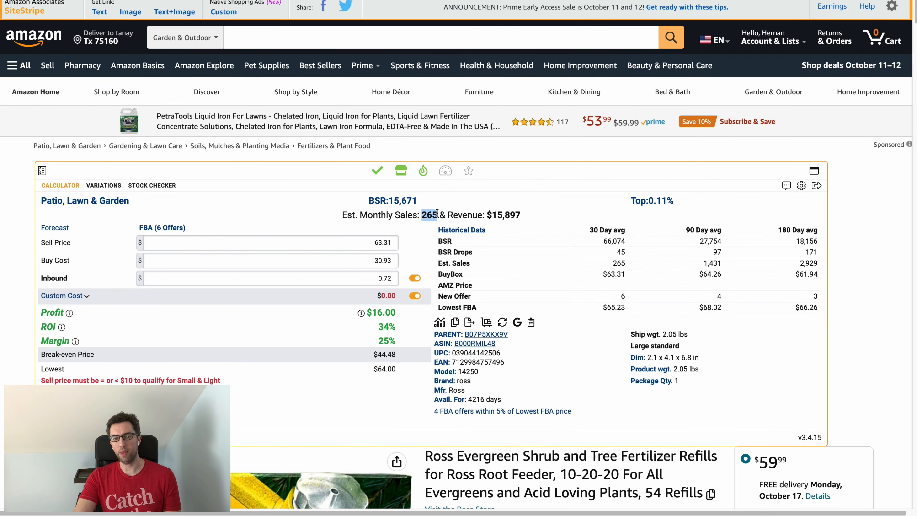
scroll(576, 236, down, 8)
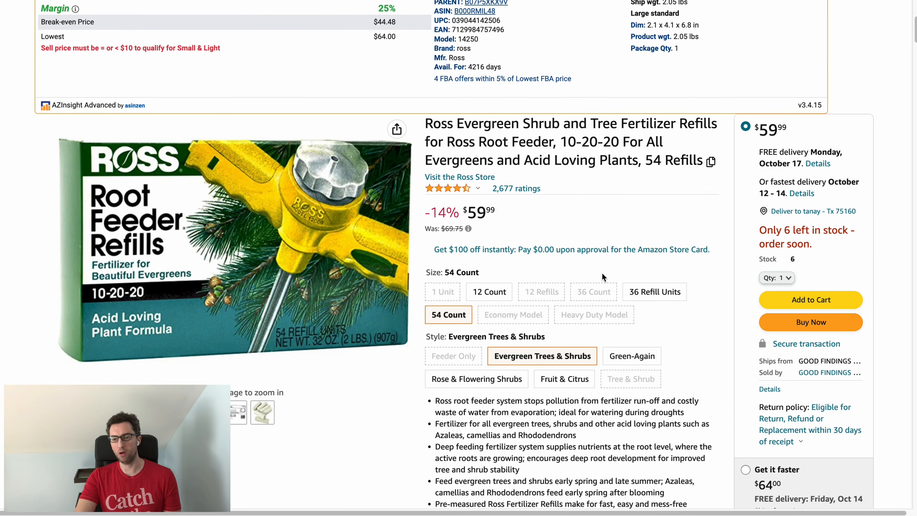
scroll(541, 253, up, 3)
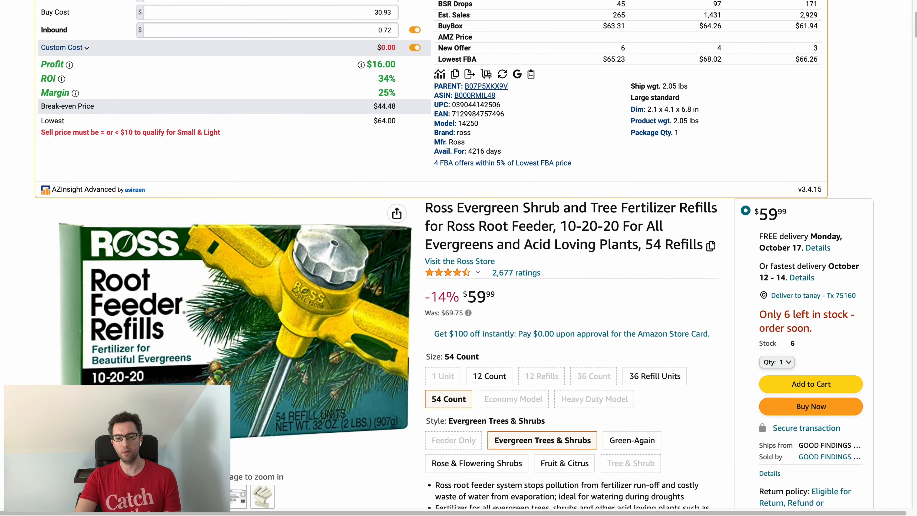
Close the refills listing and review the Woot page and Amazon listing for the Schluter Kerdi 108 Sq Ft Waterproofing Membrane.
key(super+w)
click(205, 136)
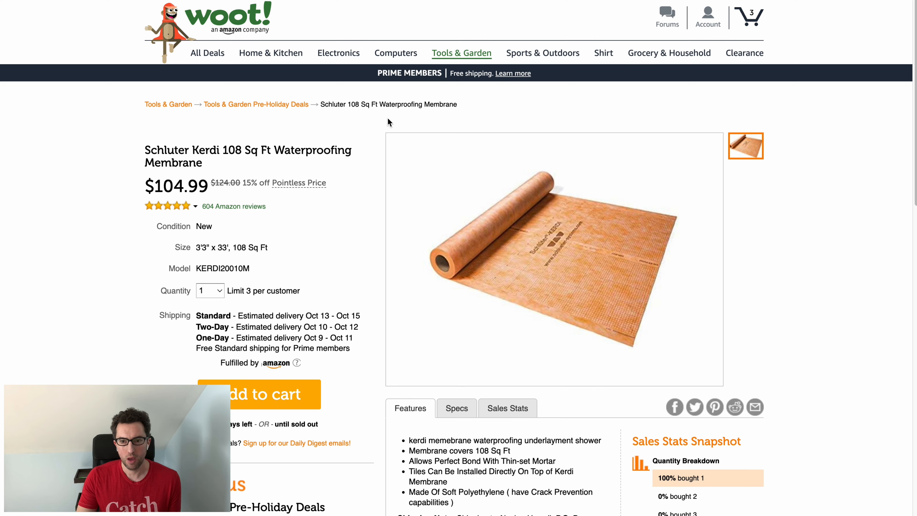
scroll(382, 145, down, 2)
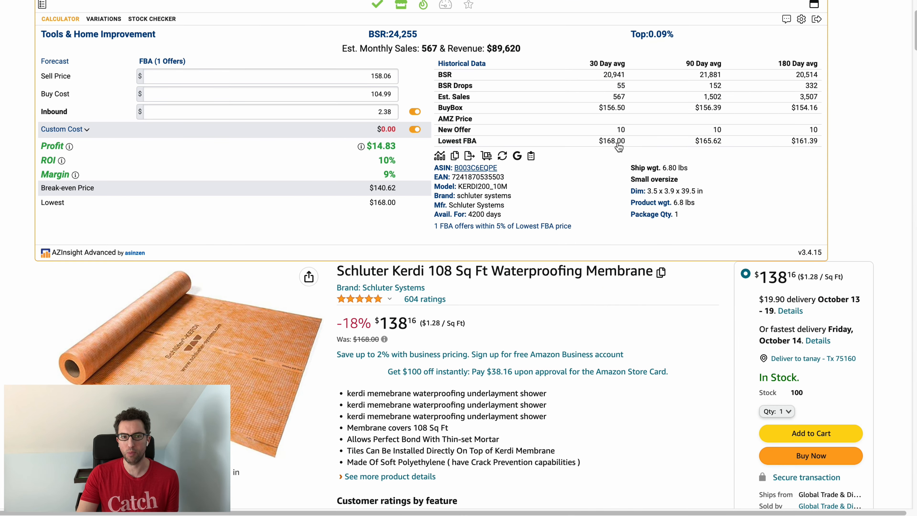
Set the Schluter Kerdi membrane's sell price to its 30-day average Buy Box price of 156.50 in the profit calculator.
scroll(618, 147, up, 1)
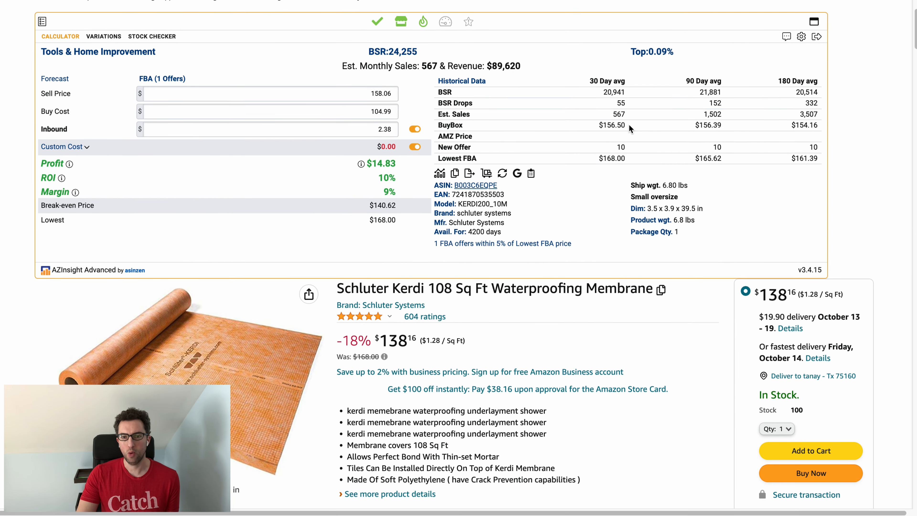
double_click(613, 125)
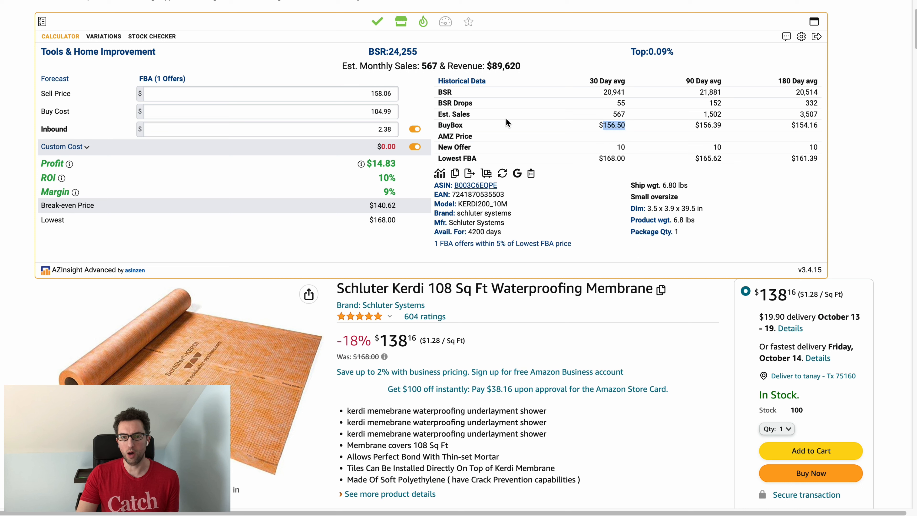
click(356, 93)
text(156.5)
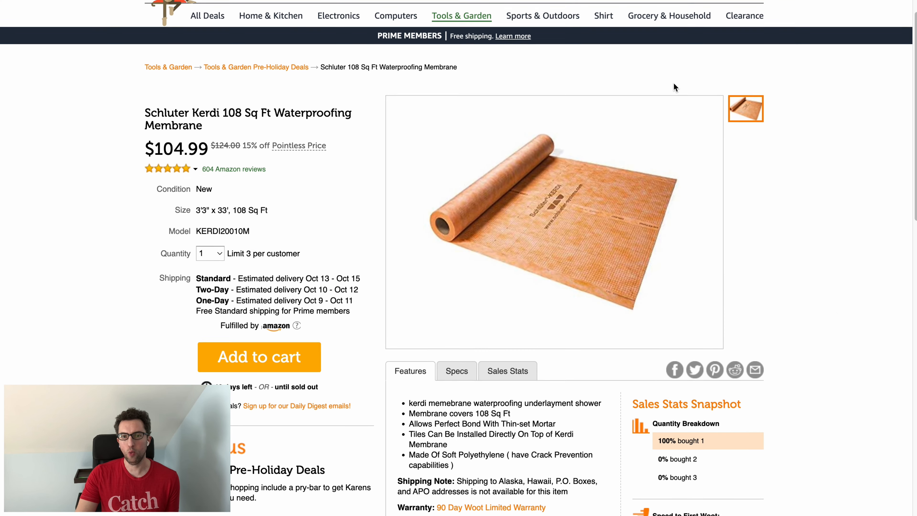
Check the membrane's per-customer quantity limit on the Woot deal page.
scroll(673, 84, up, 1)
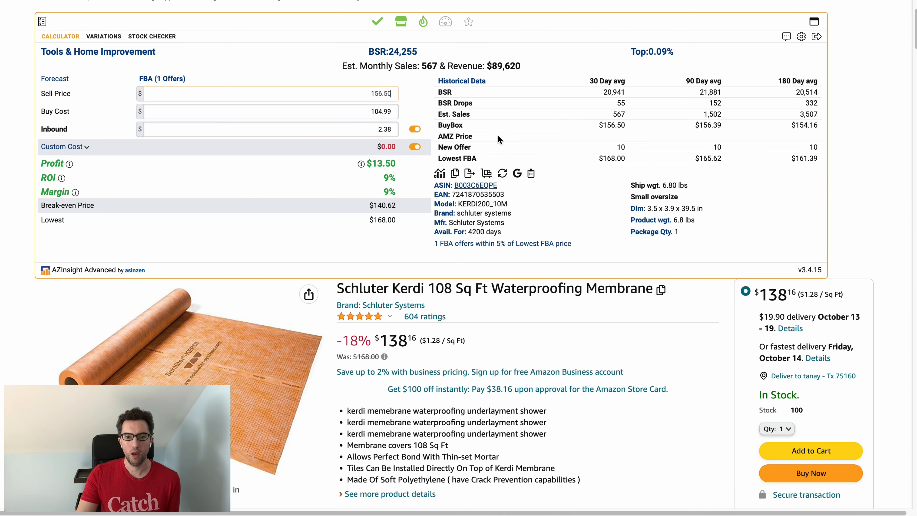
key(Tab)
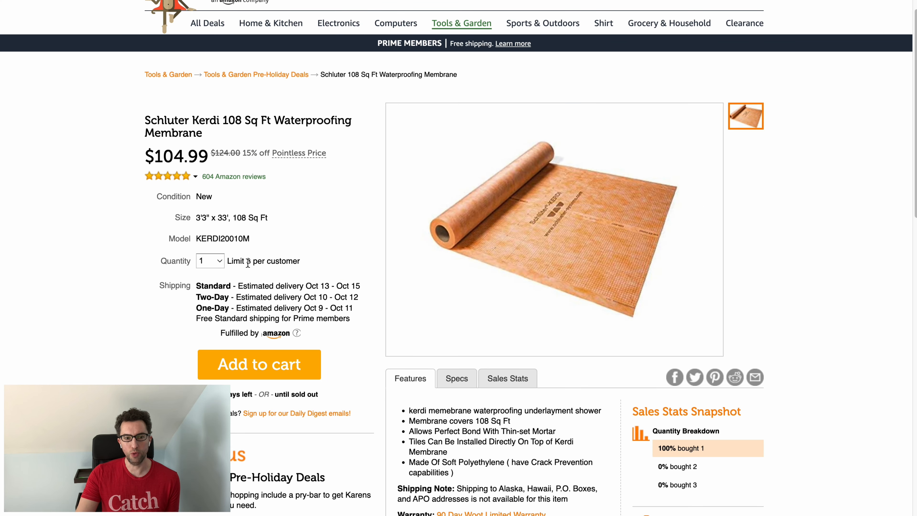
drag(247, 261, 279, 261)
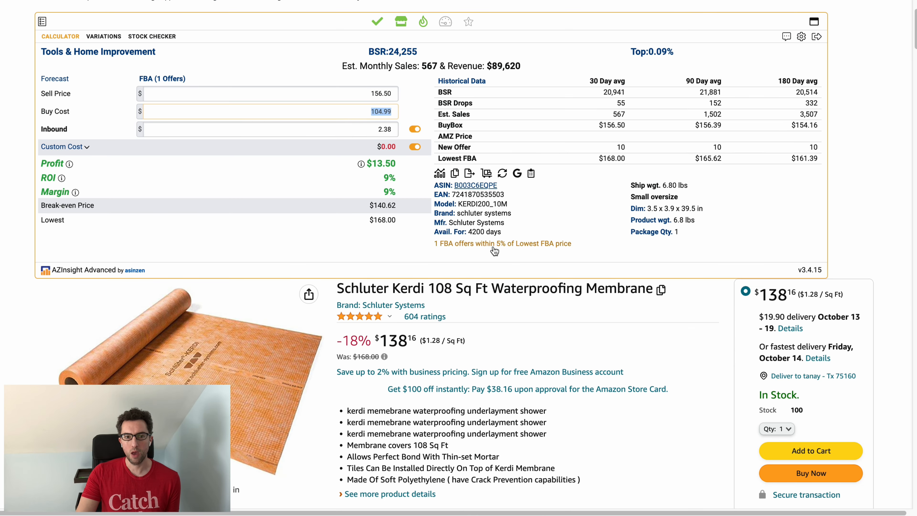
Compare the sellers' average prices in the membrane's Buy Box statistics with the listing's current featured price and shipping.
scroll(505, 261, down, 10)
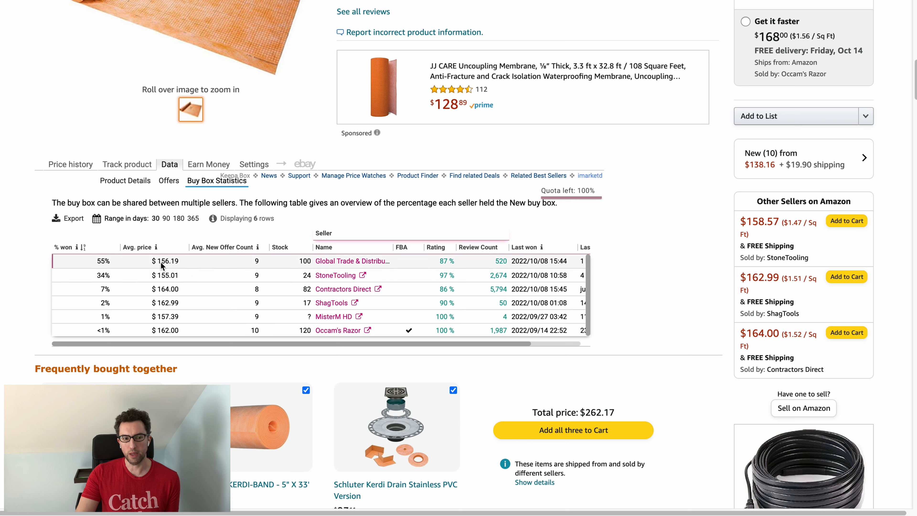
scroll(666, 247, up, 9)
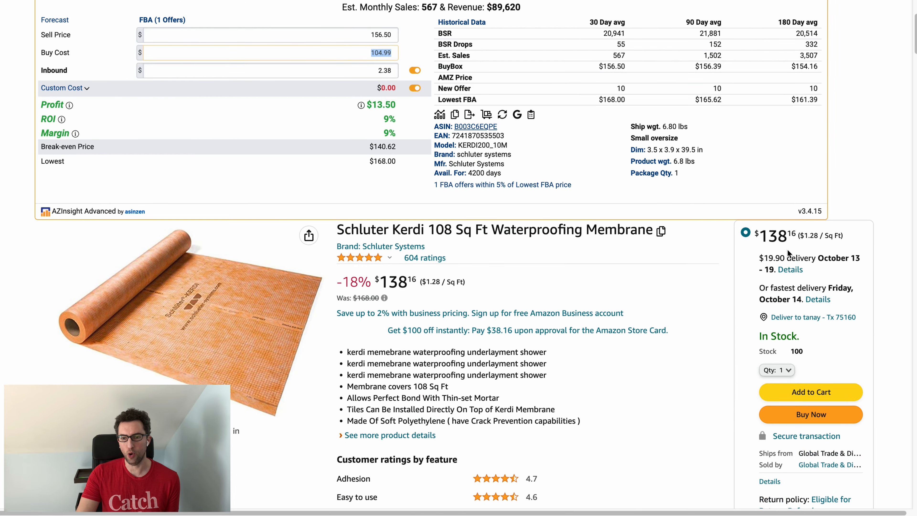
click(766, 237)
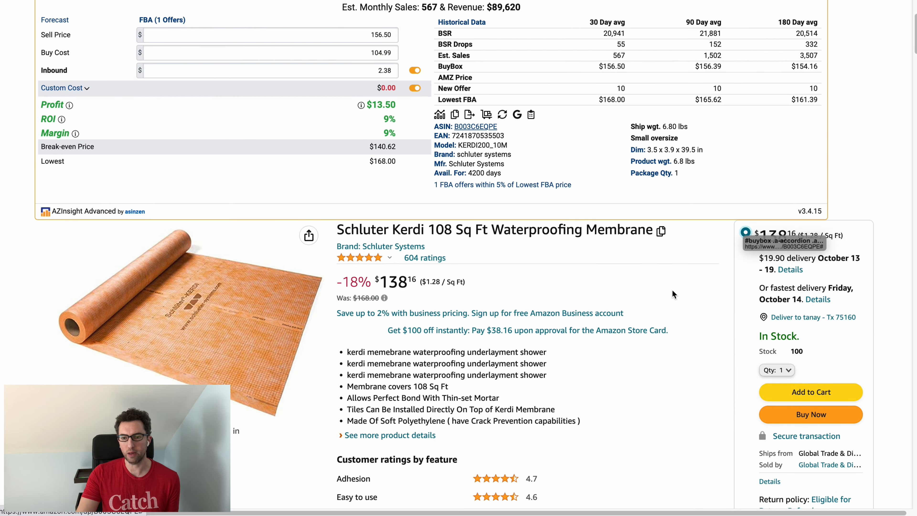
scroll(671, 293, down, 2)
scroll(395, 296, down, 1)
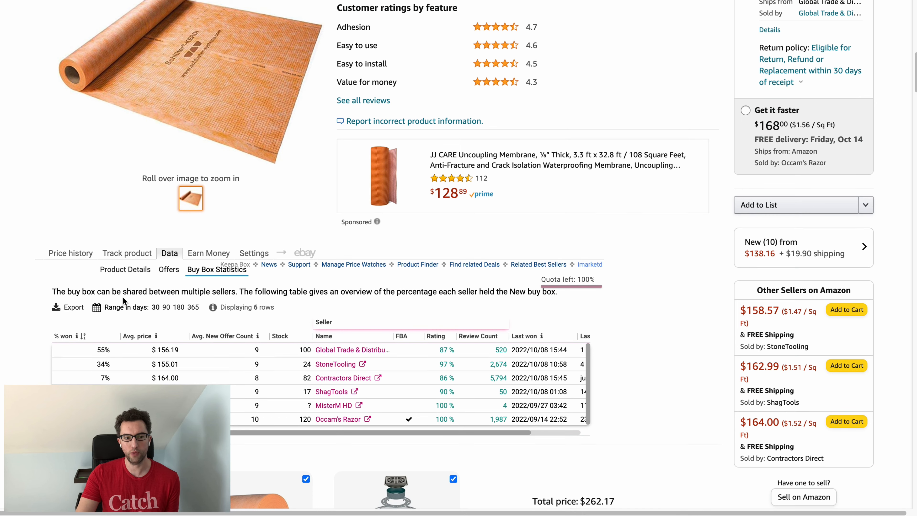
Examine the membrane's Keepa price history and its estimated monthly sales.
click(126, 269)
click(70, 253)
scroll(355, 241, down, 3)
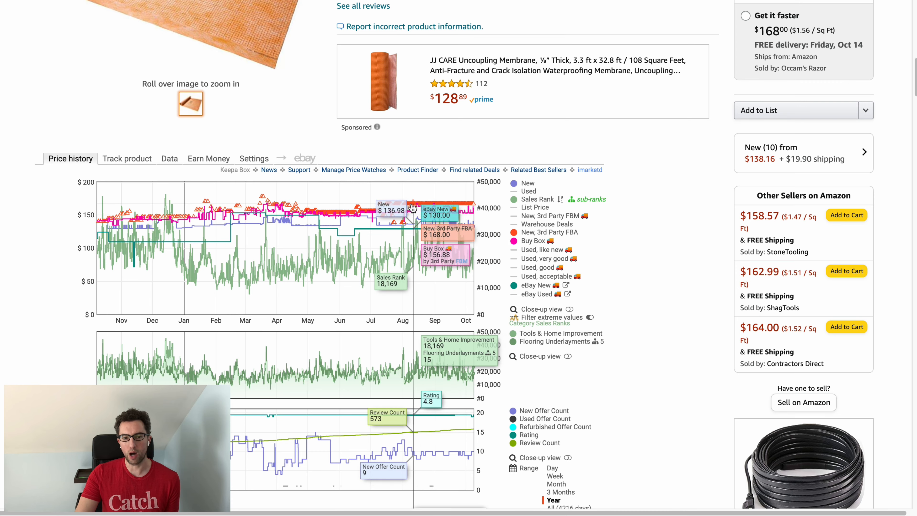
scroll(589, 231, up, 1)
scroll(588, 230, up, 15)
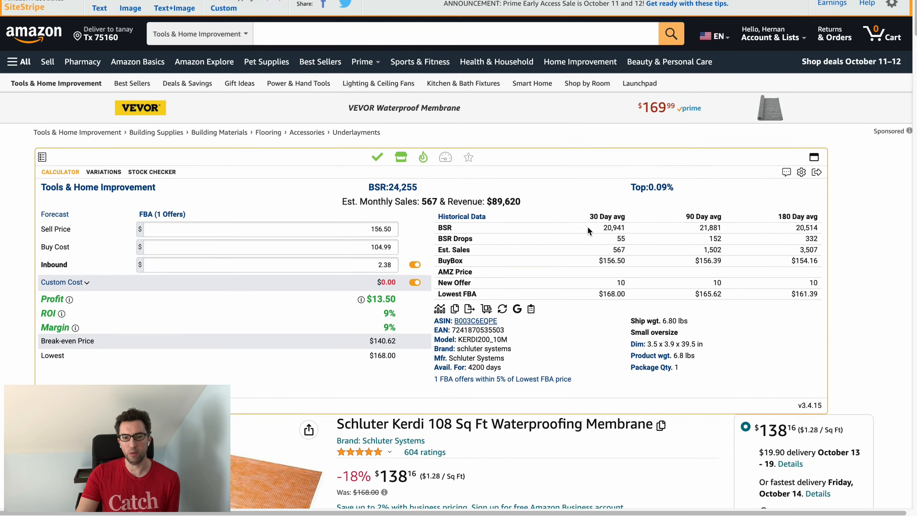
scroll(602, 282, down, 2)
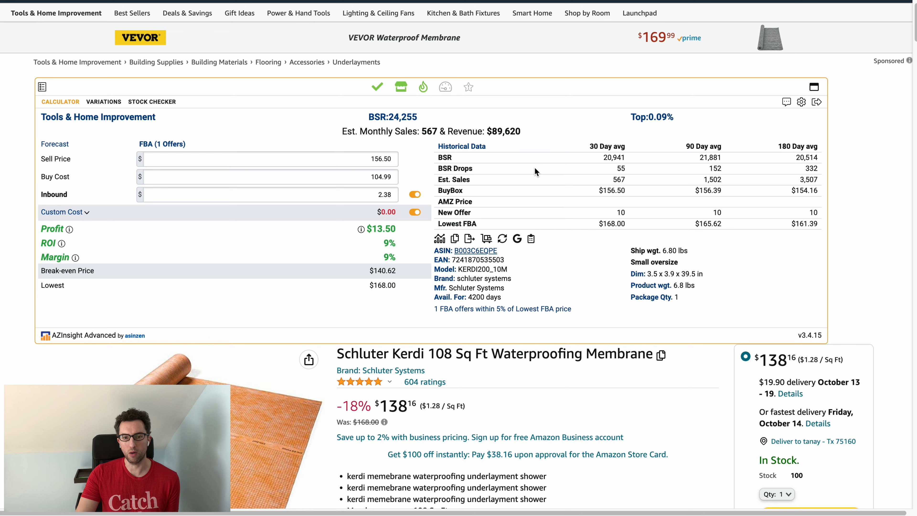
drag(434, 132, 420, 128)
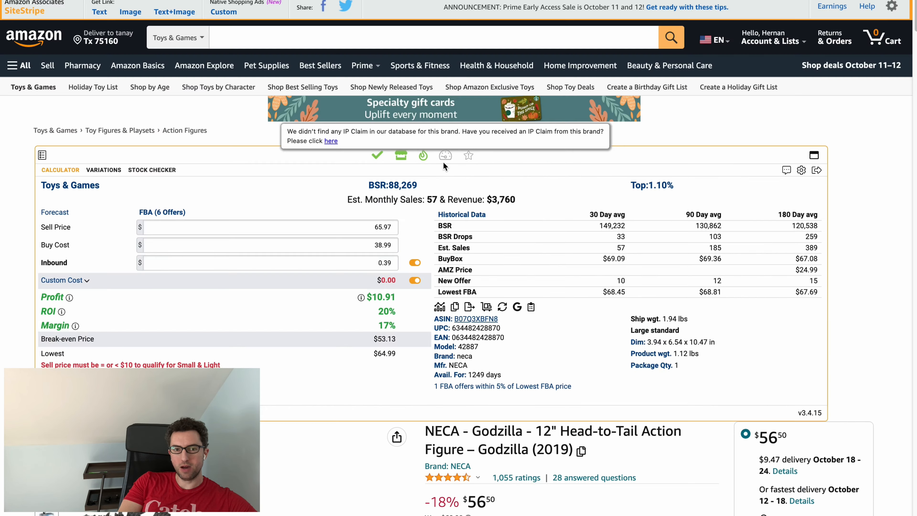
Set the 2019 NECA Godzilla figure's sell price to its 30-day average Buy Box price of 69.09 in the profit calculator.
click(372, 245)
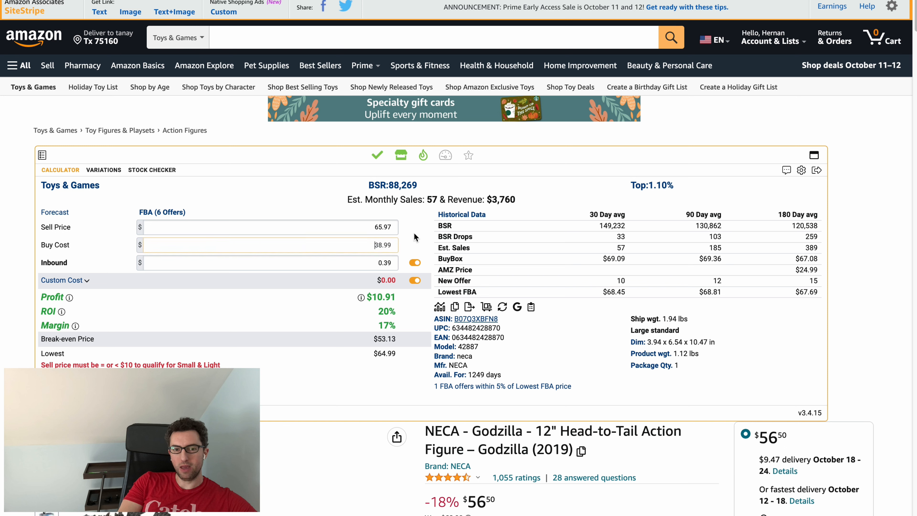
double_click(431, 199)
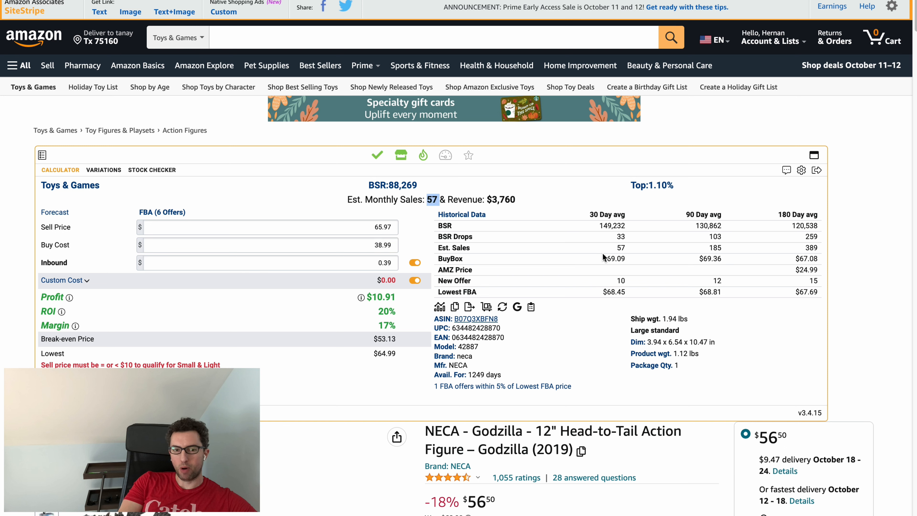
drag(365, 226, 406, 241)
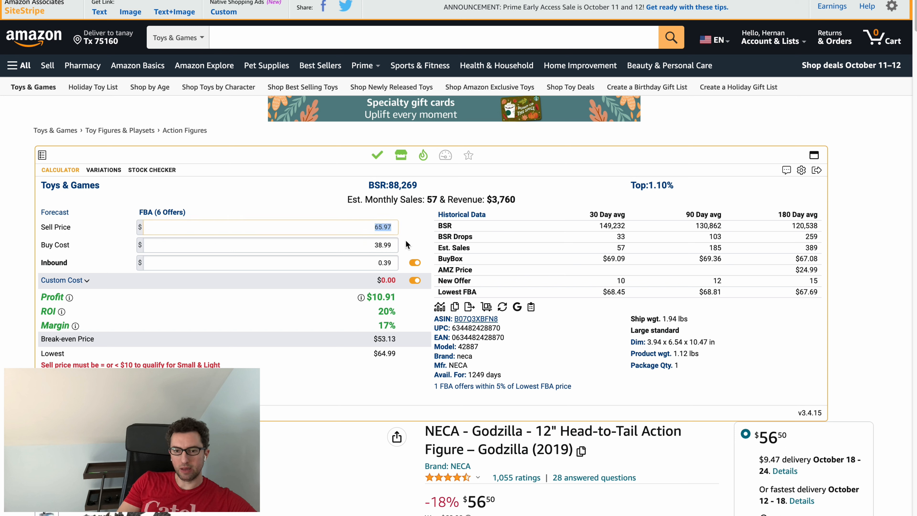
text(69.09)
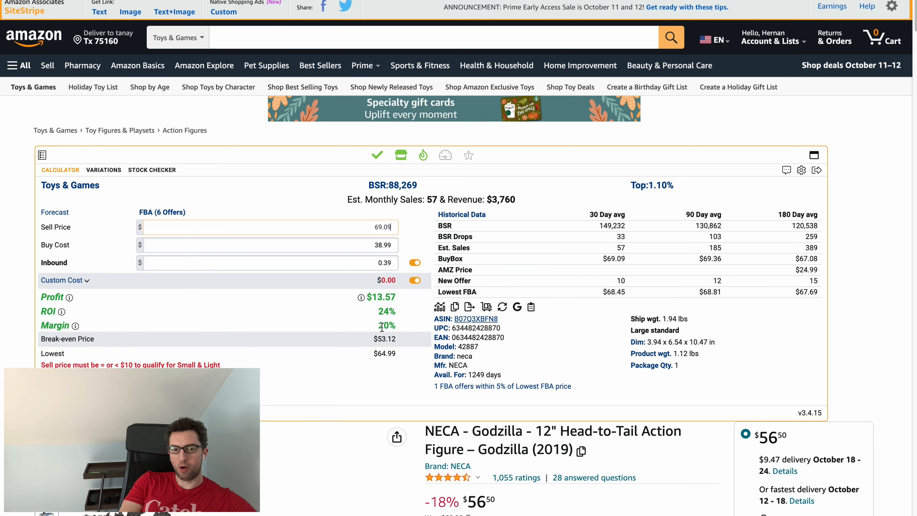
scroll(685, 306, down, 5)
scroll(751, 310, up, 5)
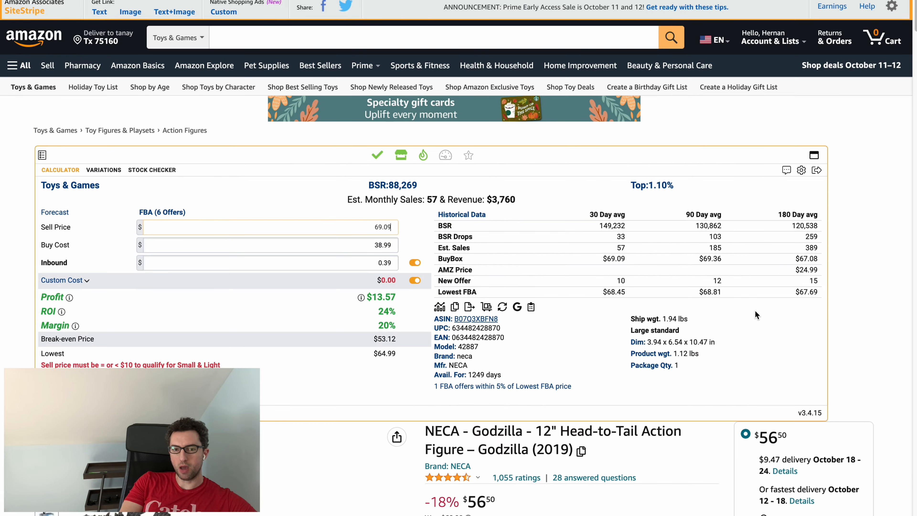
Review the 2019 Godzilla figure's Keepa price history and Buy Box statistics, and check the Newegg offer for it.
scroll(756, 312, down, 4)
scroll(758, 315, down, 10)
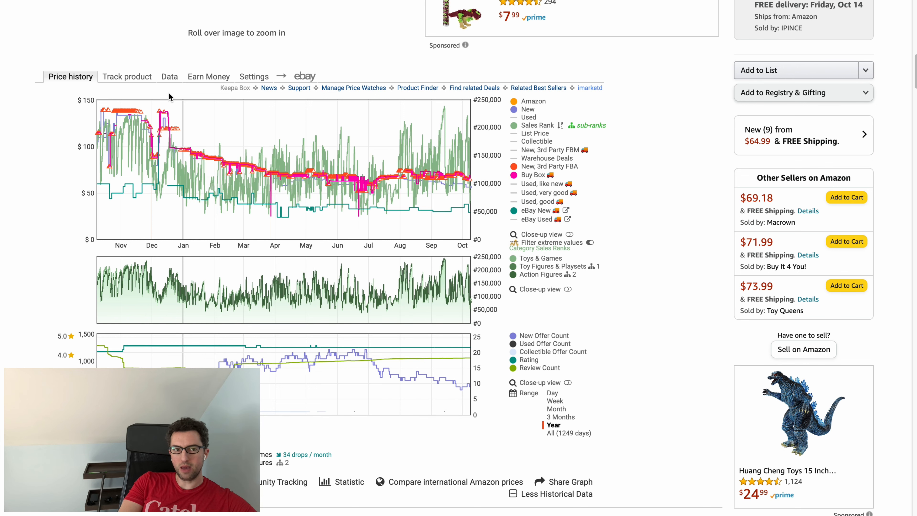
click(168, 77)
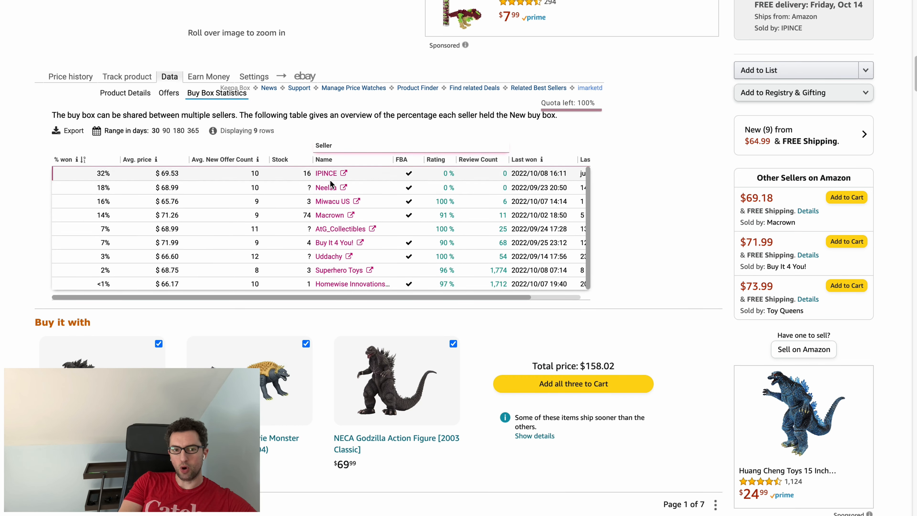
scroll(534, 228, up, 5)
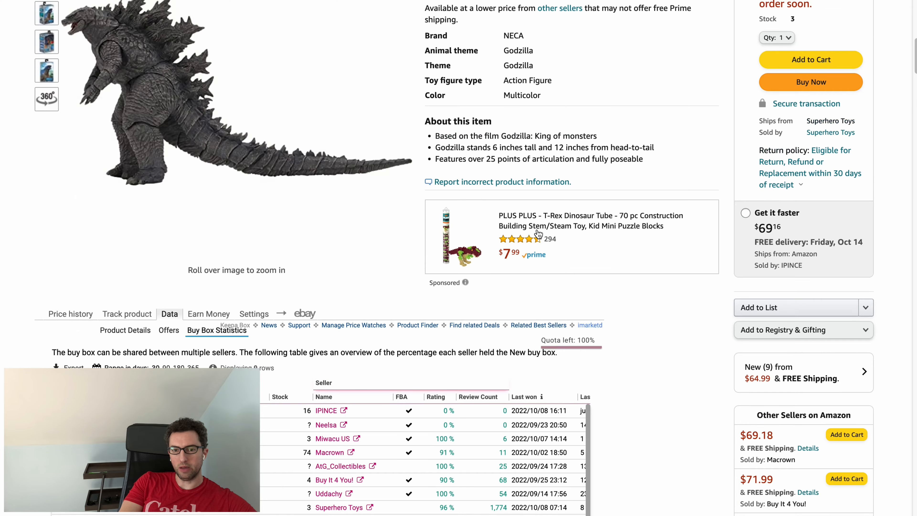
scroll(538, 233, up, 10)
scroll(571, 249, up, 1)
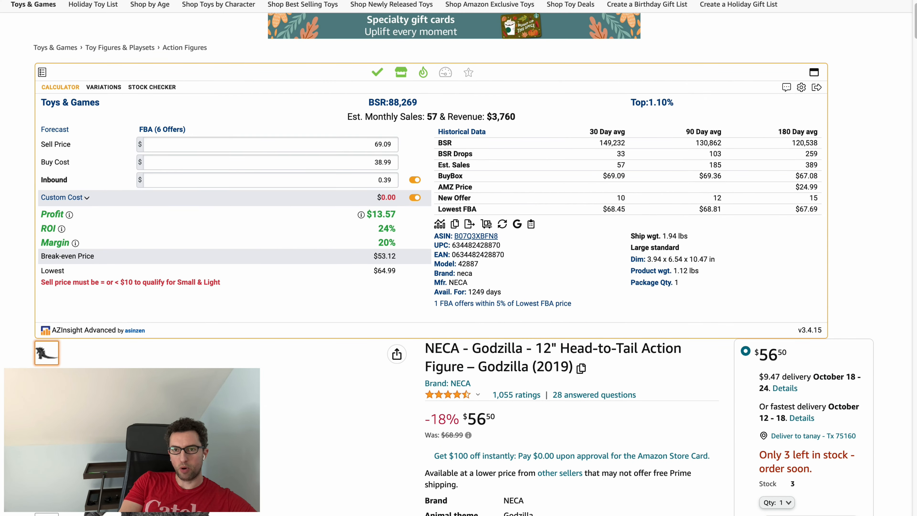
key(ctrl+Tab)
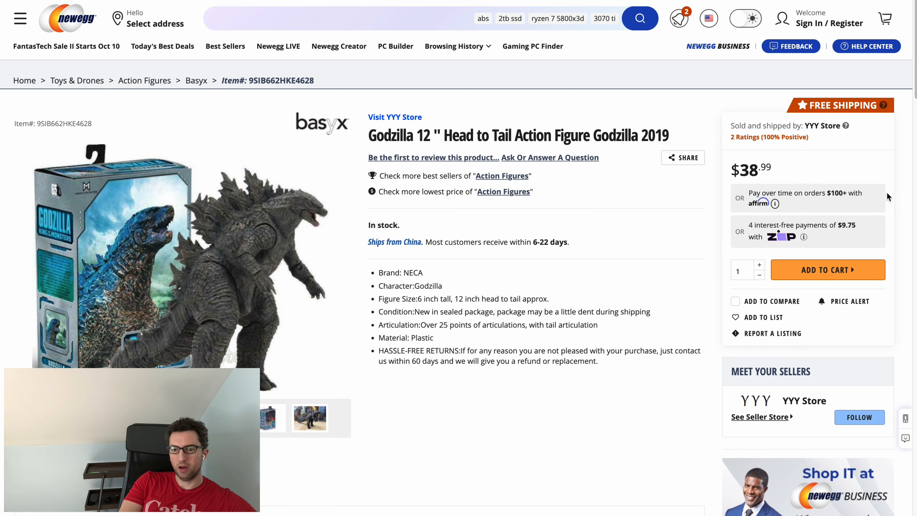
mouse_move(579, 117)
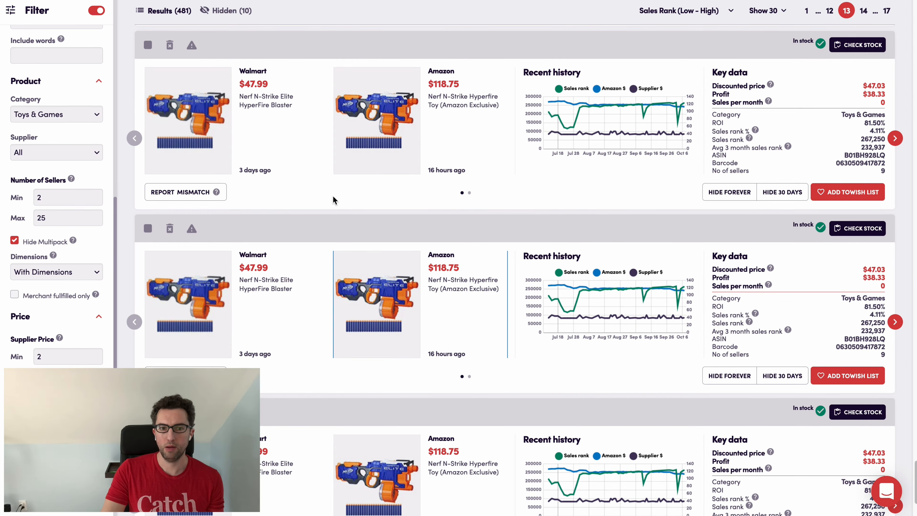
Set the Nerf N-Strike Hyperfire's sell price to its 30-day average Buy Box price of 117.47 in the profit calculator.
scroll(334, 199, down, 5)
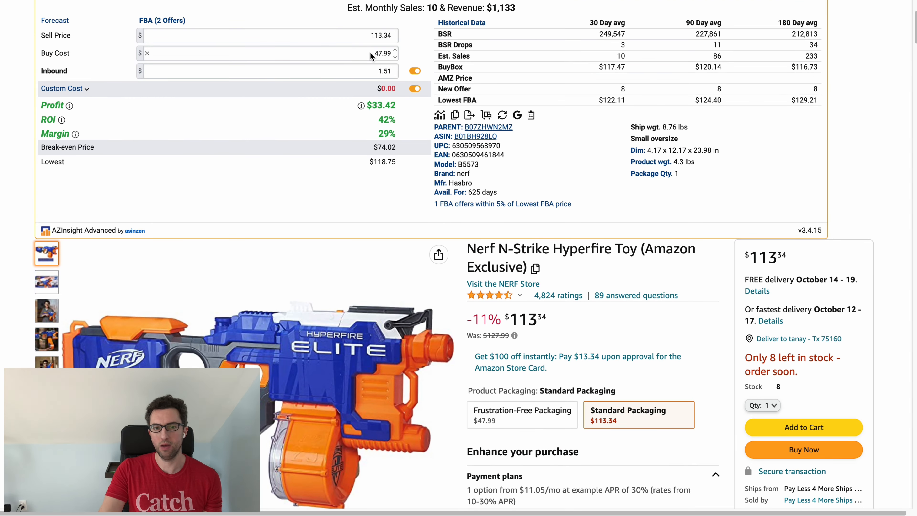
scroll(371, 55, up, 2)
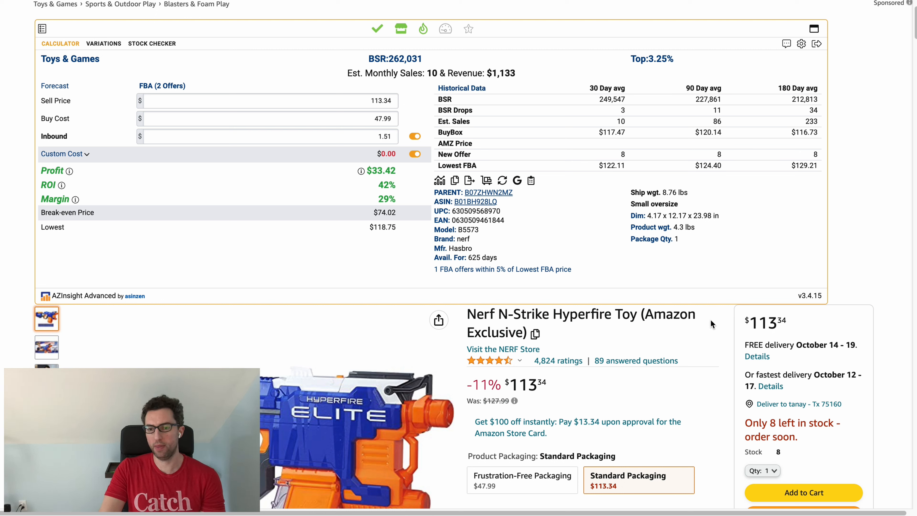
double_click(369, 105)
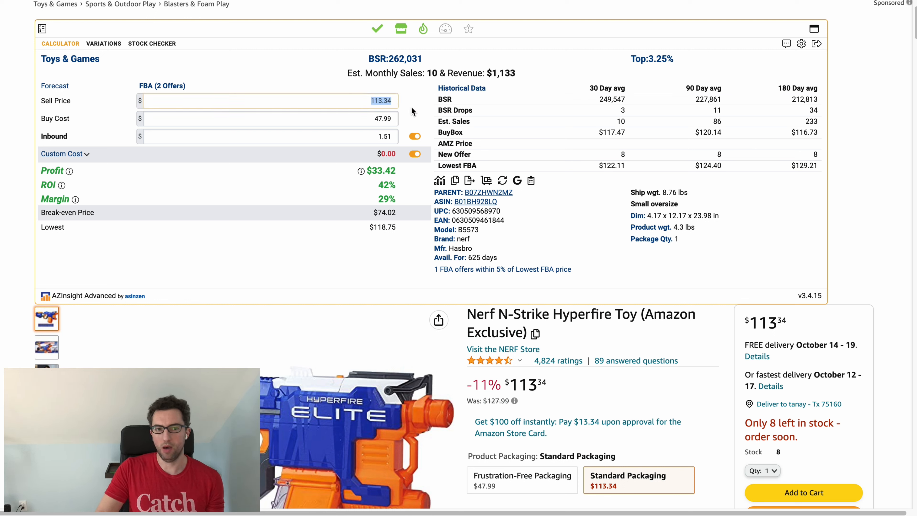
text(1)
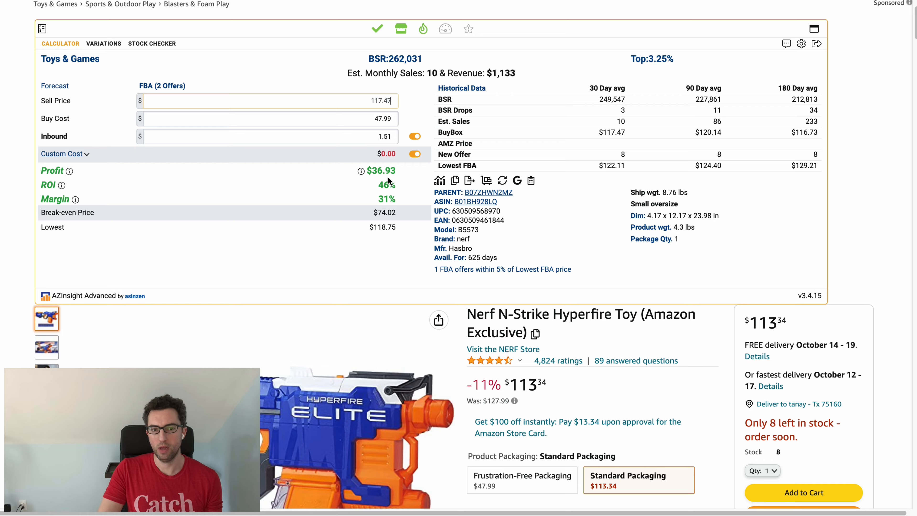
Examine the Keepa price history of the Nerf N-Strike Hyperfire.
scroll(824, 251, down, 10)
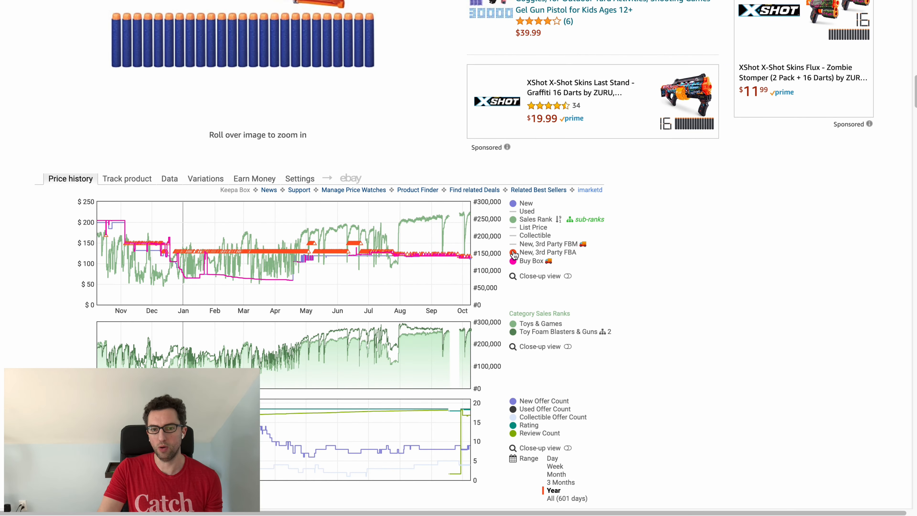
scroll(516, 248, up, 6)
scroll(521, 253, up, 10)
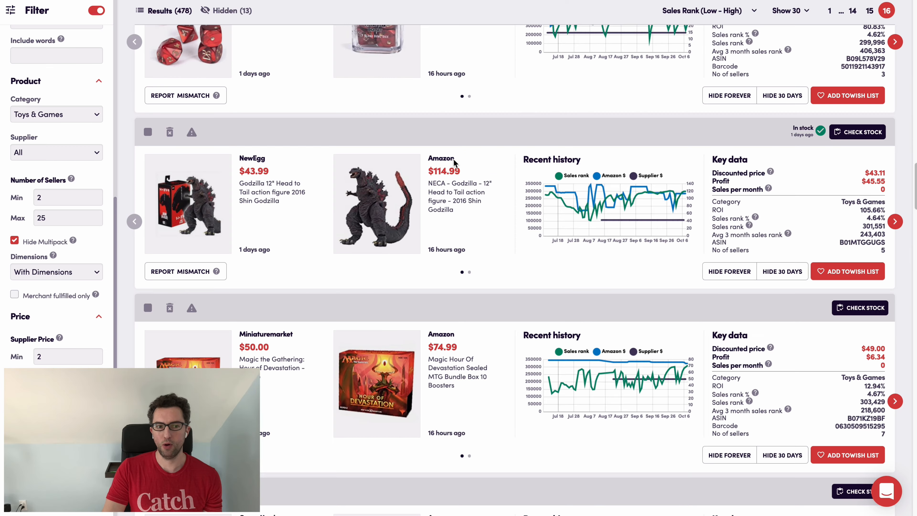
Open the Newegg offer for the 2016 Shin Godzilla figure from the sourcing results and check its product title.
scroll(454, 160, down, 1)
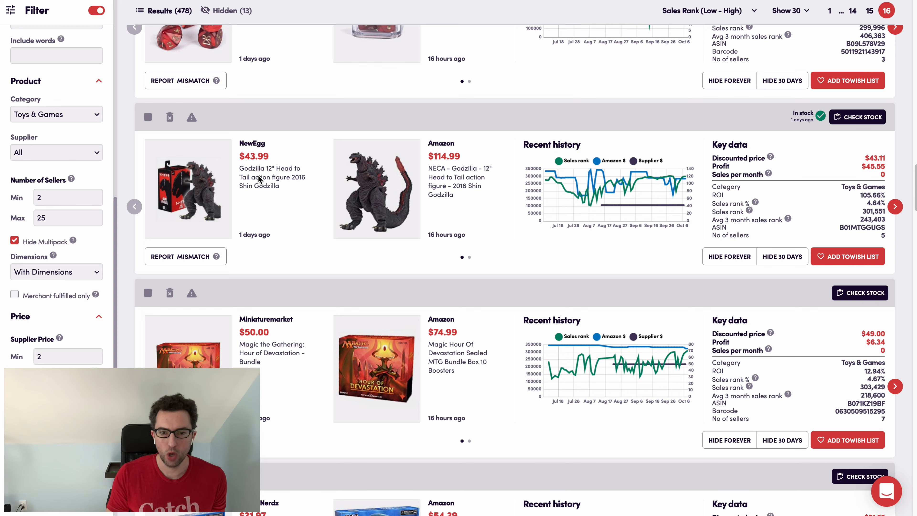
click(189, 180)
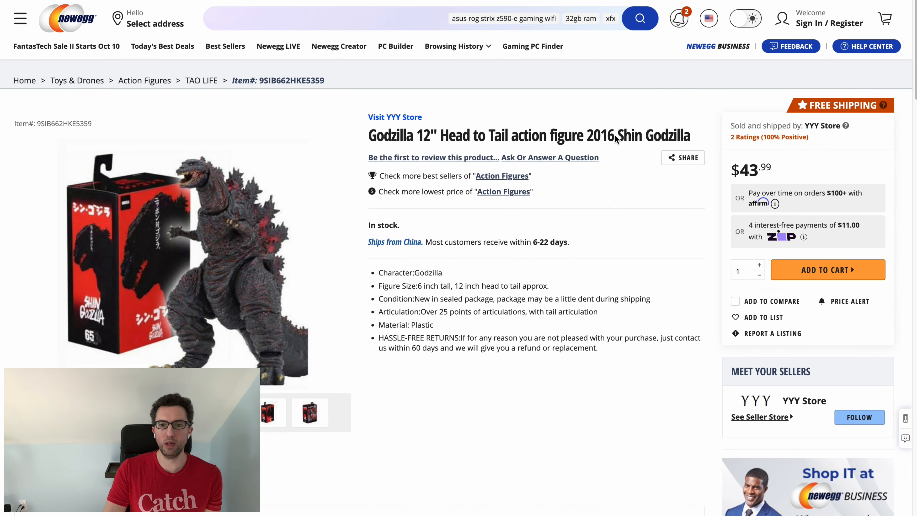
double_click(608, 140)
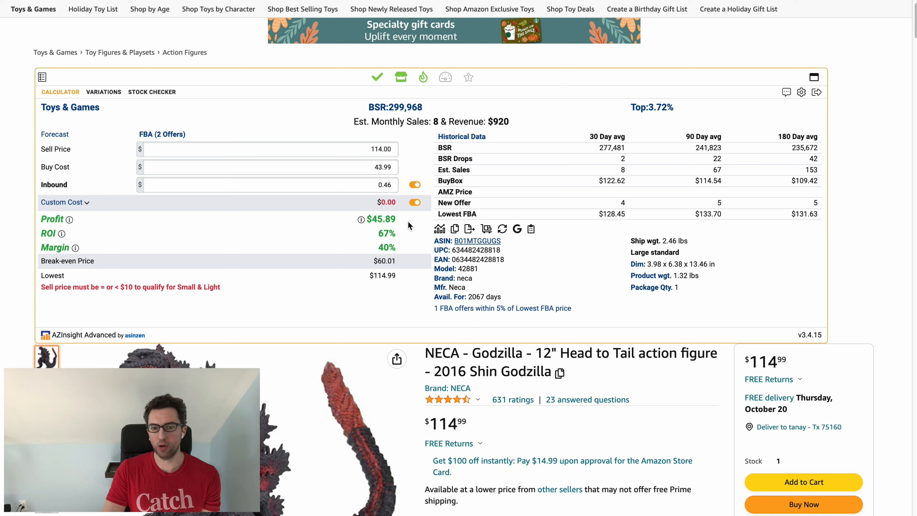
Set the Shin Godzilla figure's sell price to its 90-day average Buy Box price of 114.54 in the profit calculator.
click(358, 152)
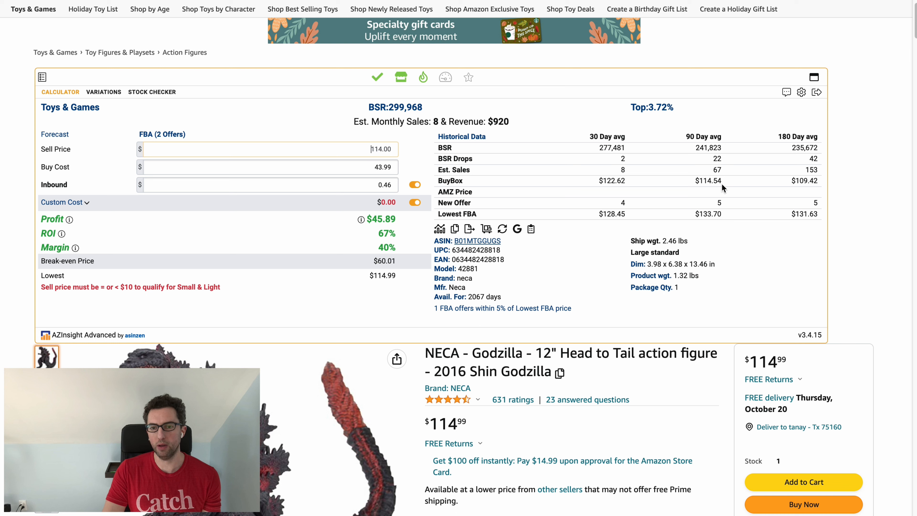
drag(364, 150, 411, 149)
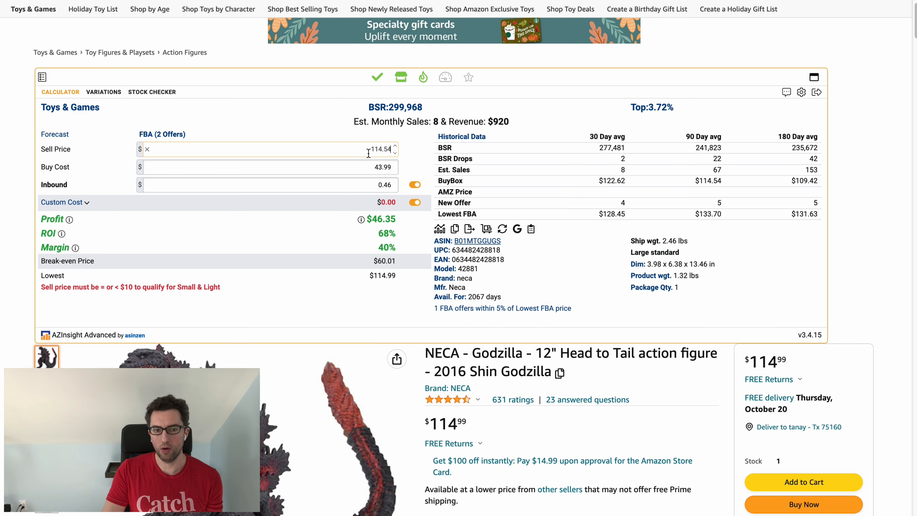
click(548, 117)
Examine the Shin Godzilla figure's Keepa chart for past Buy Box price dips and its sales rank history.
scroll(547, 121, down, 1)
scroll(547, 122, down, 1)
scroll(546, 127, down, 20)
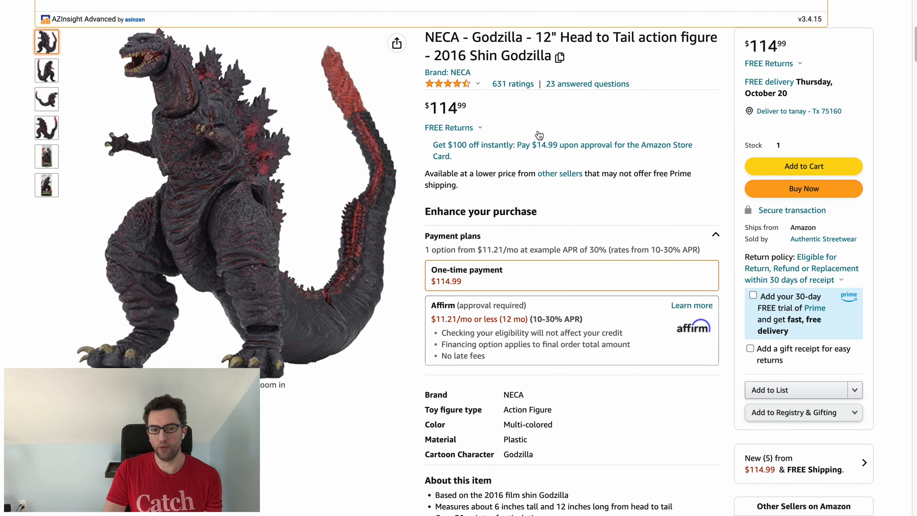
scroll(467, 121, up, 2)
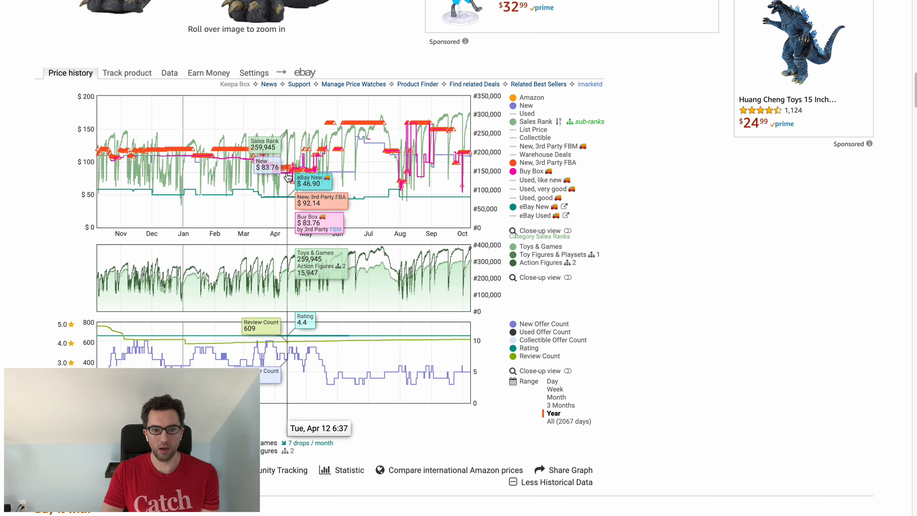
Test a worst-case sell price of 85 for the Shin Godzilla figure in the profit calculator.
scroll(648, 179, up, 15)
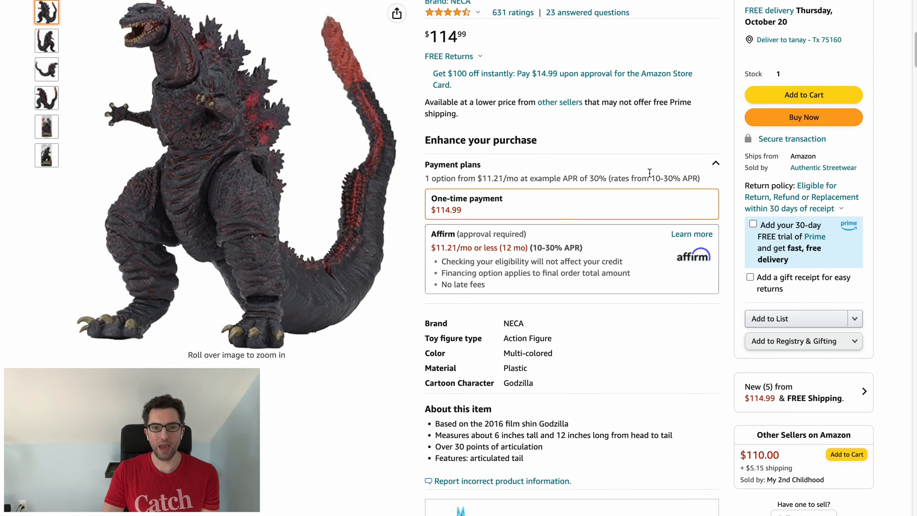
double_click(359, 227)
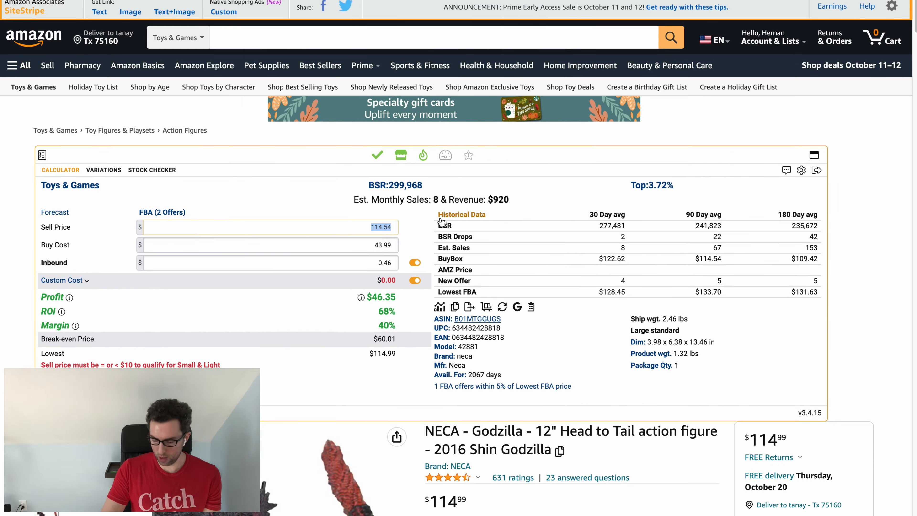
text(85)
key(Return)
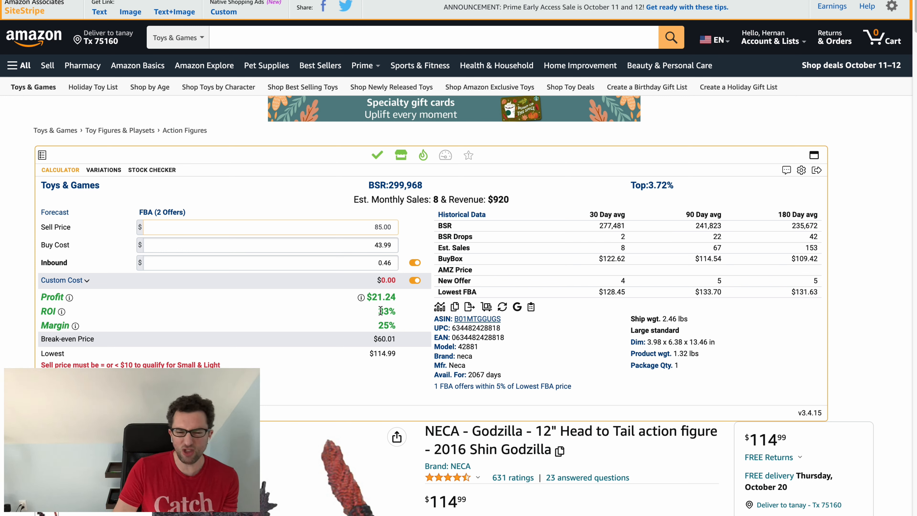
Set the Shin Godzilla figure's sell price to its 30-day average Buy Box price of 122.62, and close its Amazon listing.
drag(368, 227, 417, 231)
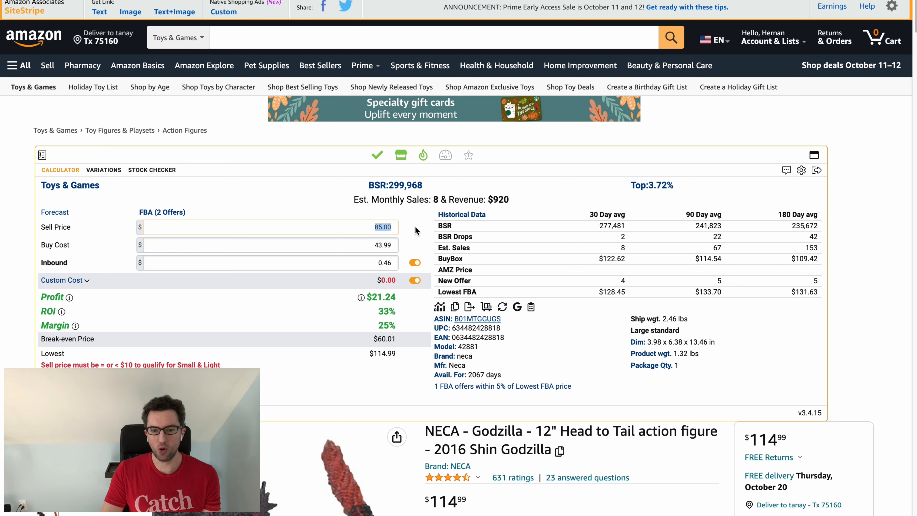
text(1)
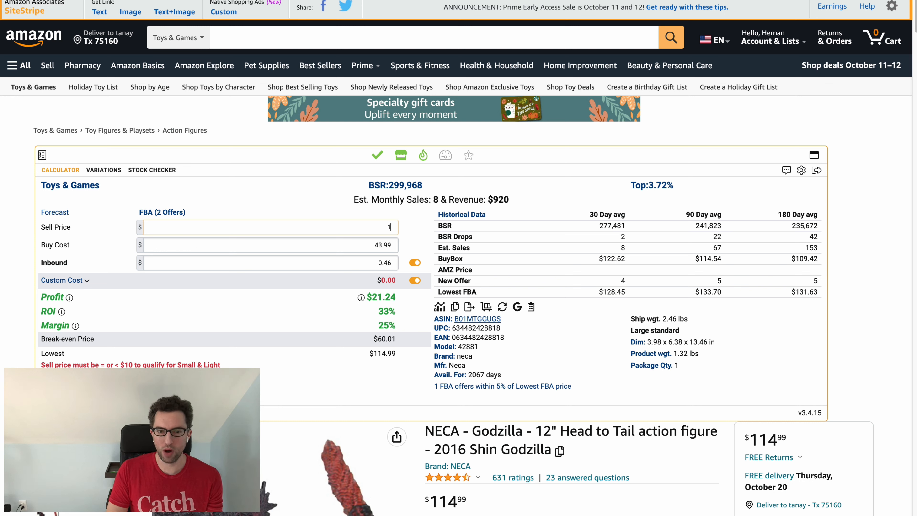
text(22.62)
click(510, 217)
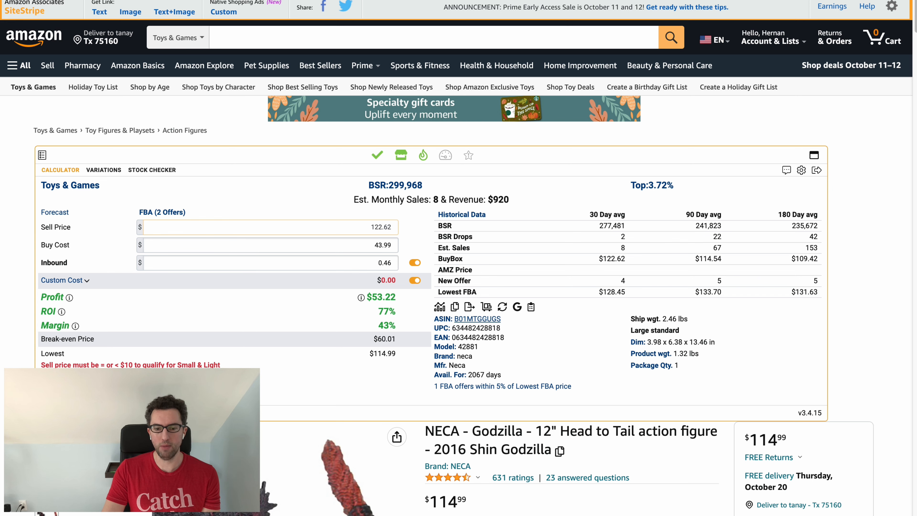
key(ctrl+w)
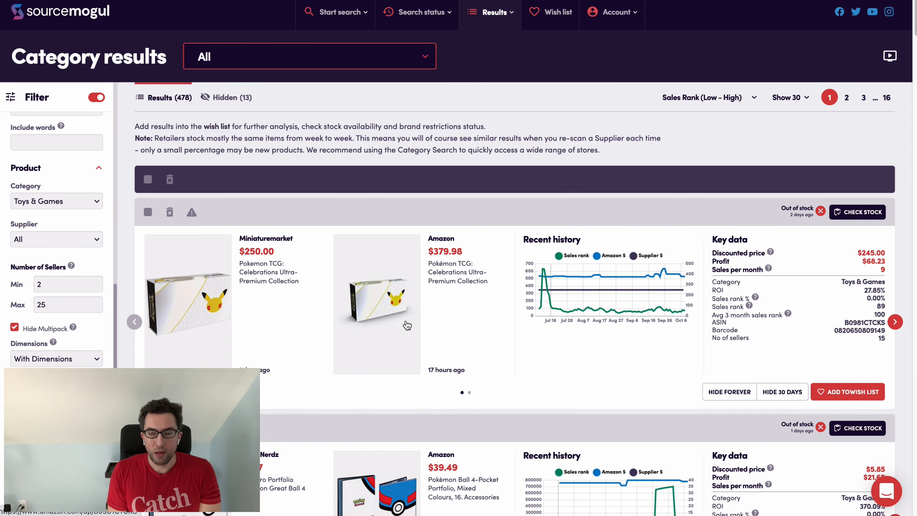